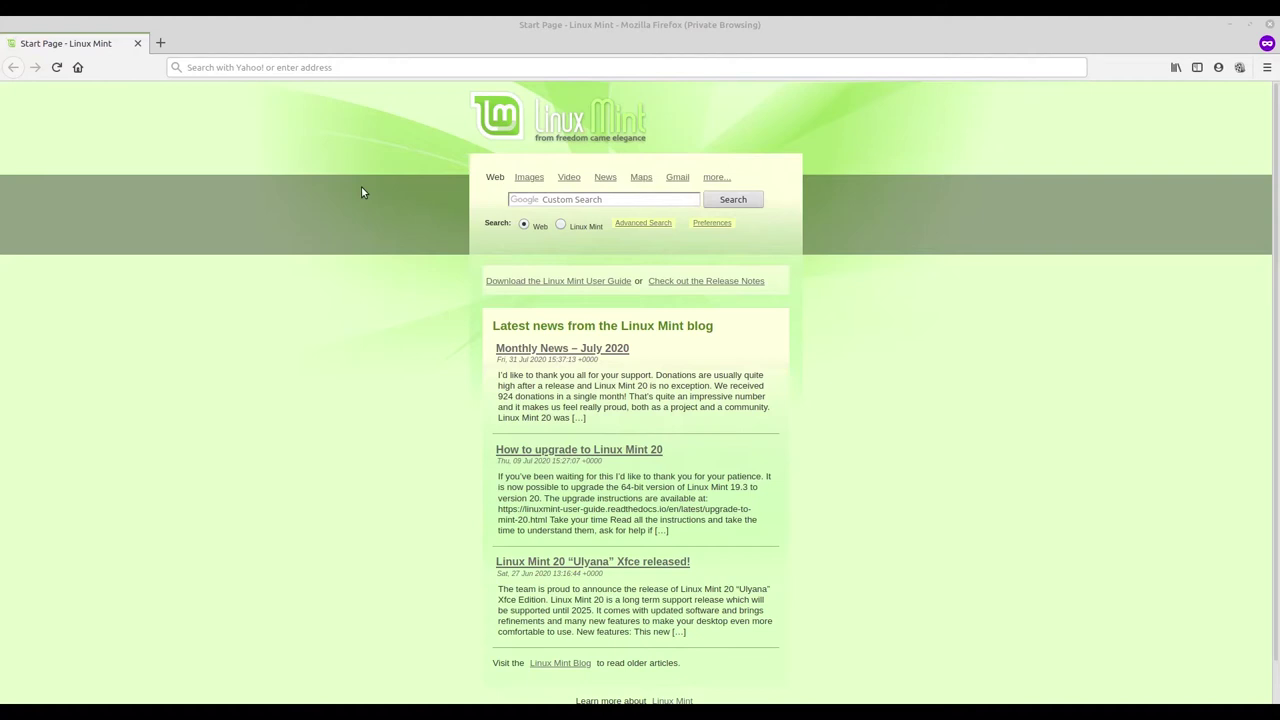
{"action": "left_click", "coordinate": [251, 70]}
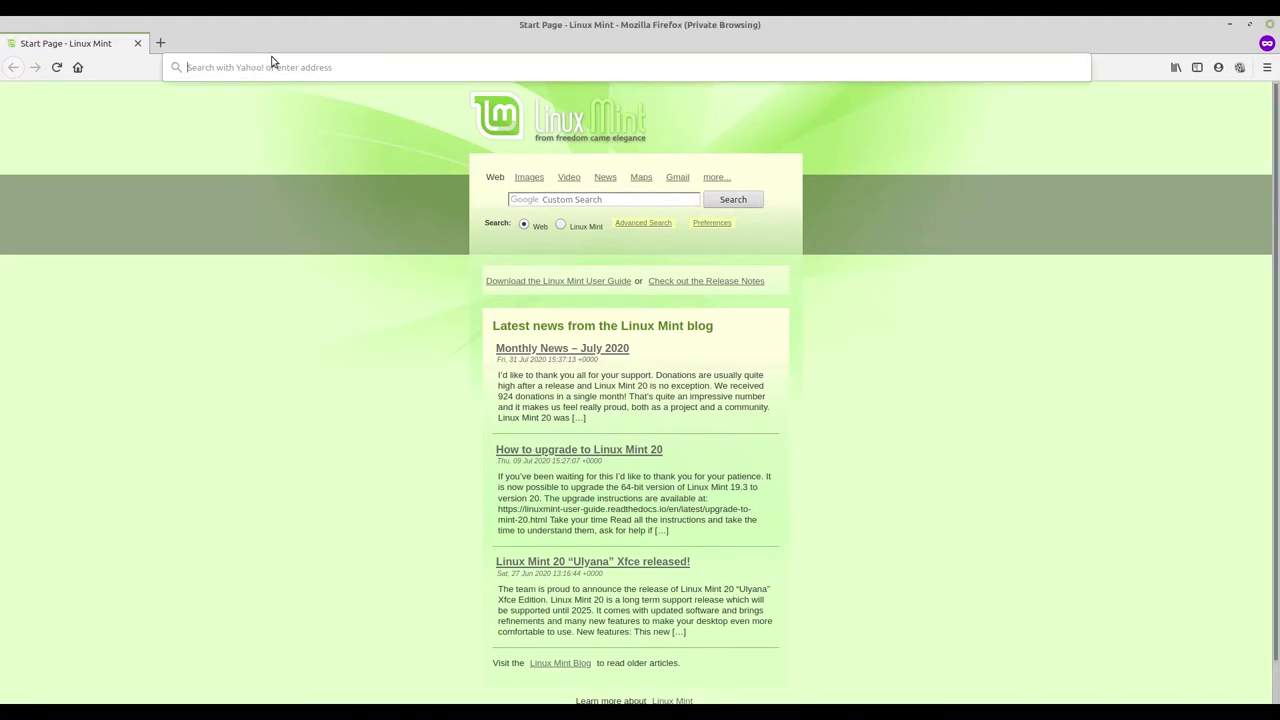
{"action": "type", "text": "www.e"}
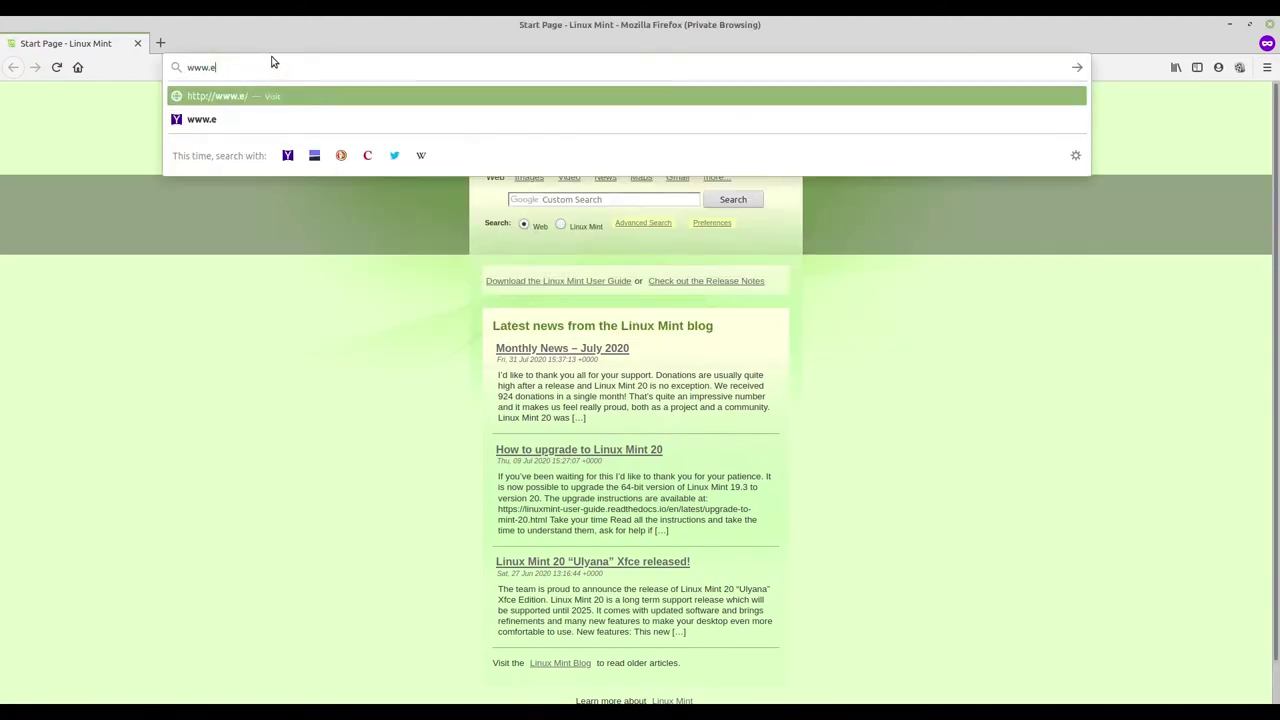
{"action": "type", "text": "nigmareviews.com"}
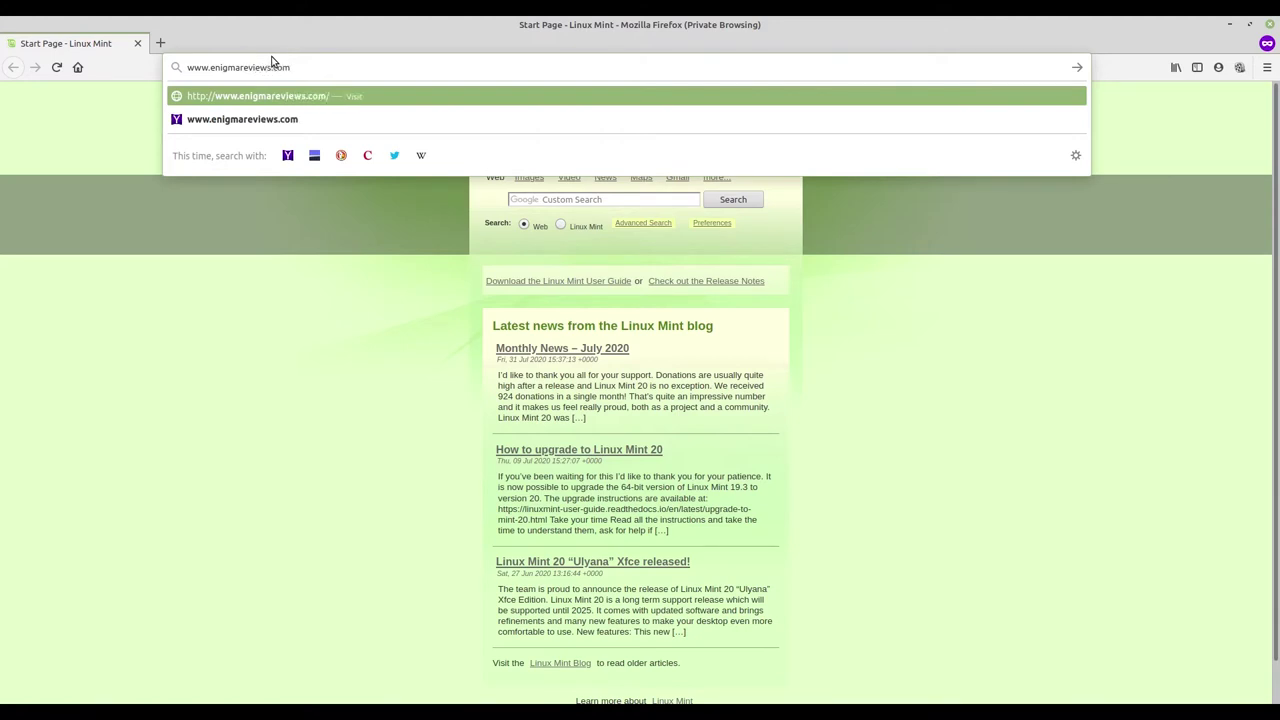
{"action": "key", "text": "Return"}
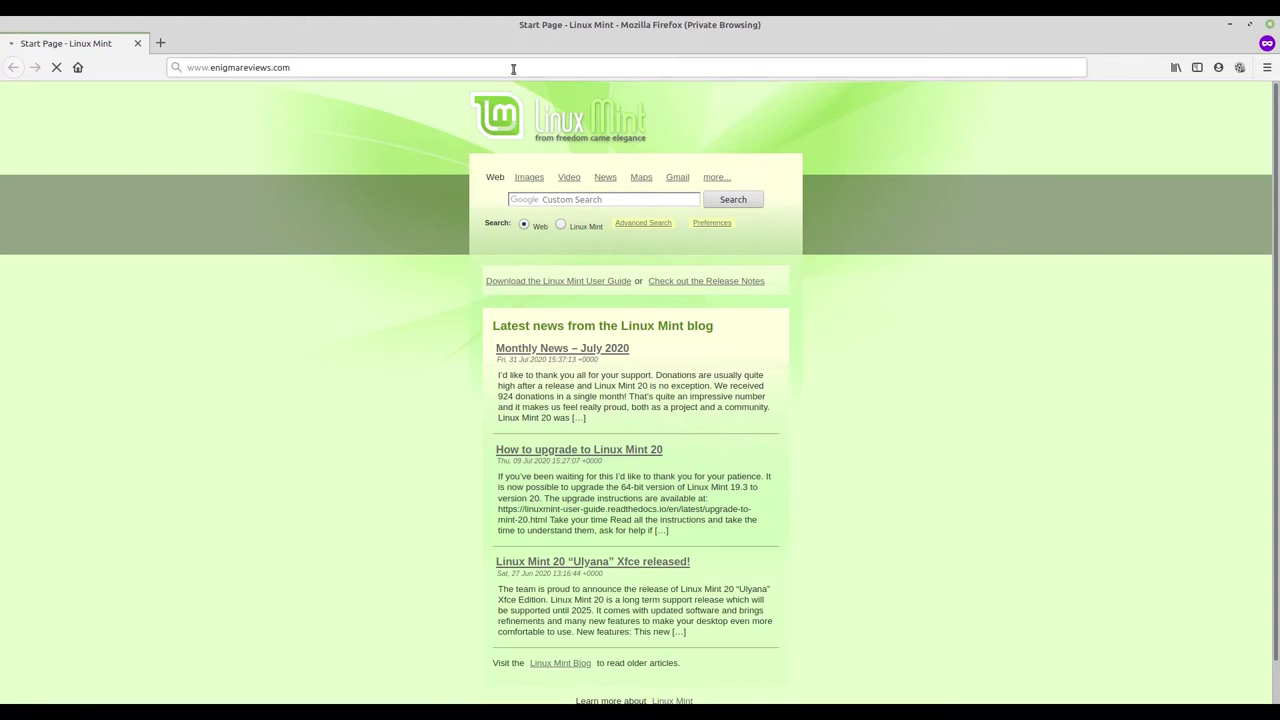
Run ping enigmareviews.com in a terminal and stop it once no replies come back.
{"action": "left_click", "coordinate": [125, 698]}
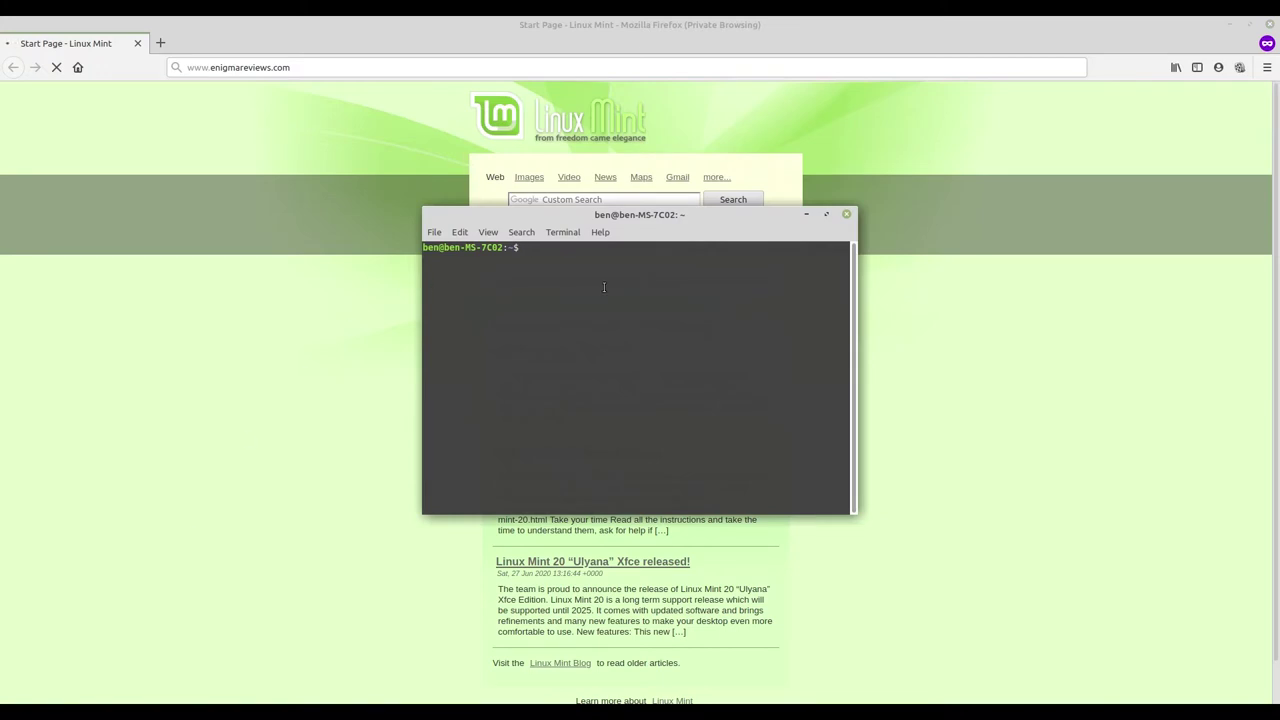
{"action": "left_click_drag", "start_coordinate": [625, 216], "coordinate": [340, 288]}
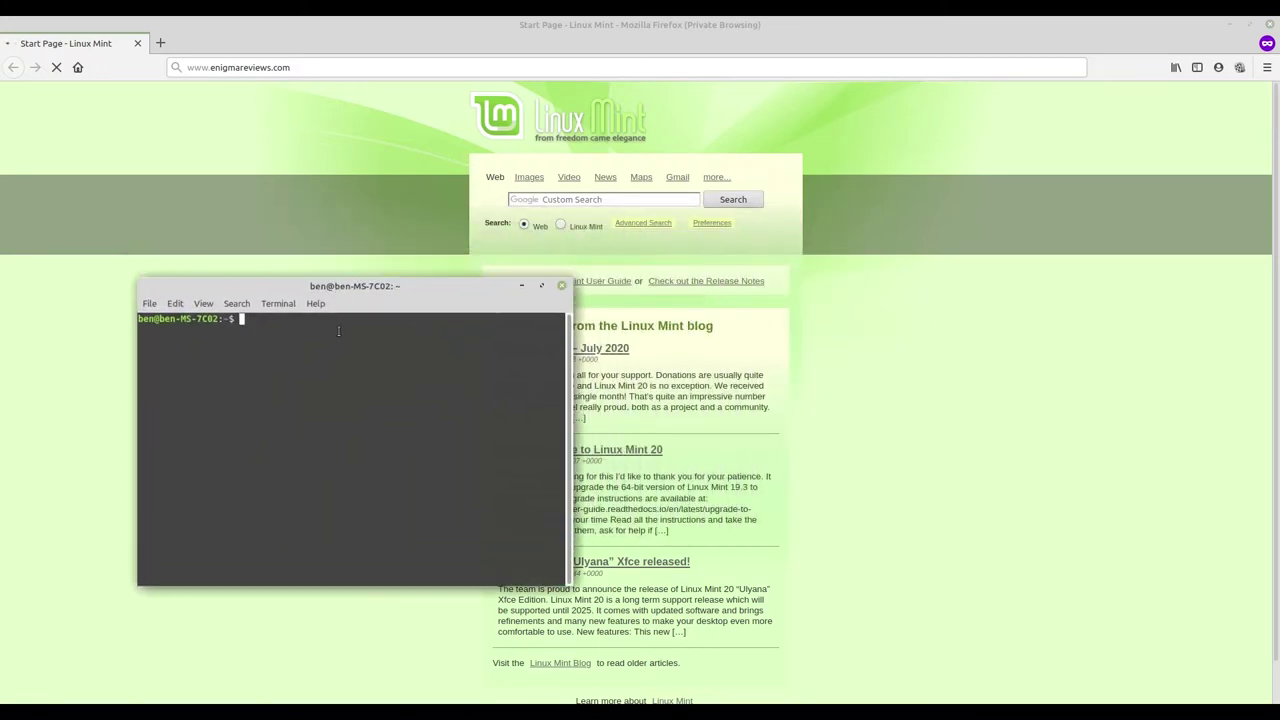
{"action": "type", "text": "ping enigmareviews.com"}
{"action": "key", "text": "Return"}
{"action": "key", "text": "ctrl+c"}
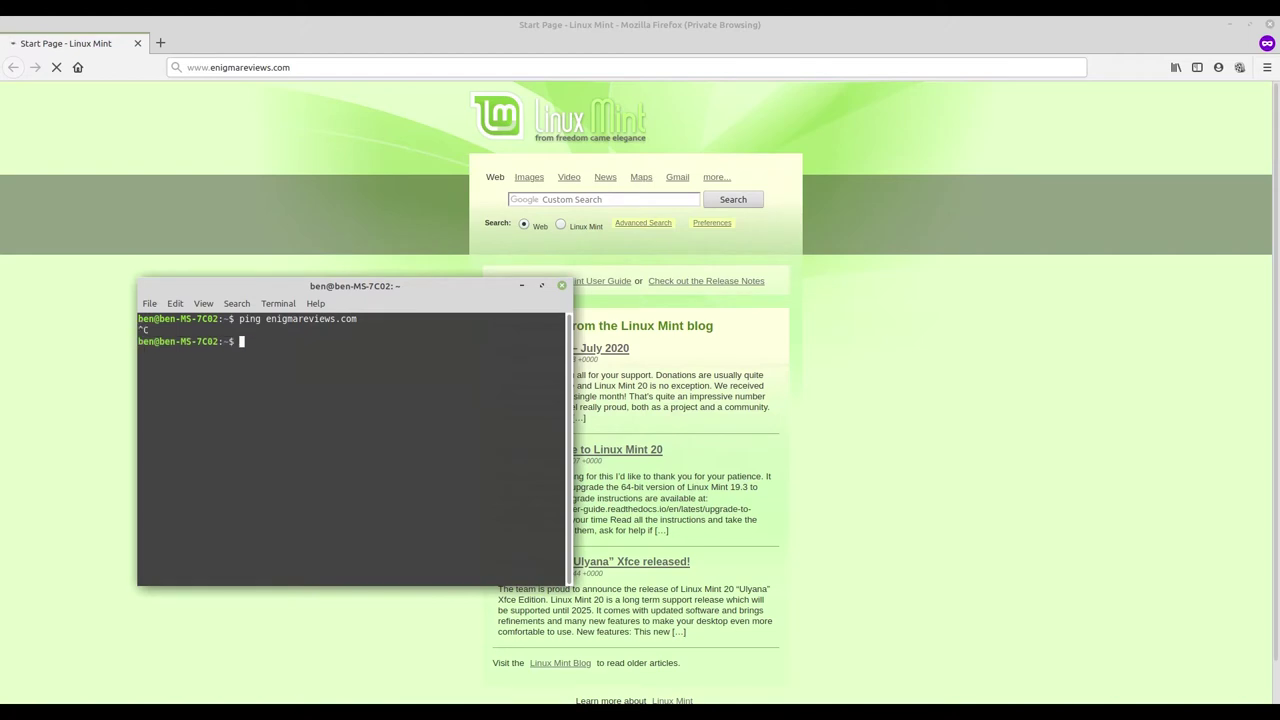
Go to domains.google.com and open the Get a new domain search page.
{"action": "left_click", "coordinate": [522, 286]}
{"action": "left_click", "coordinate": [322, 72]}
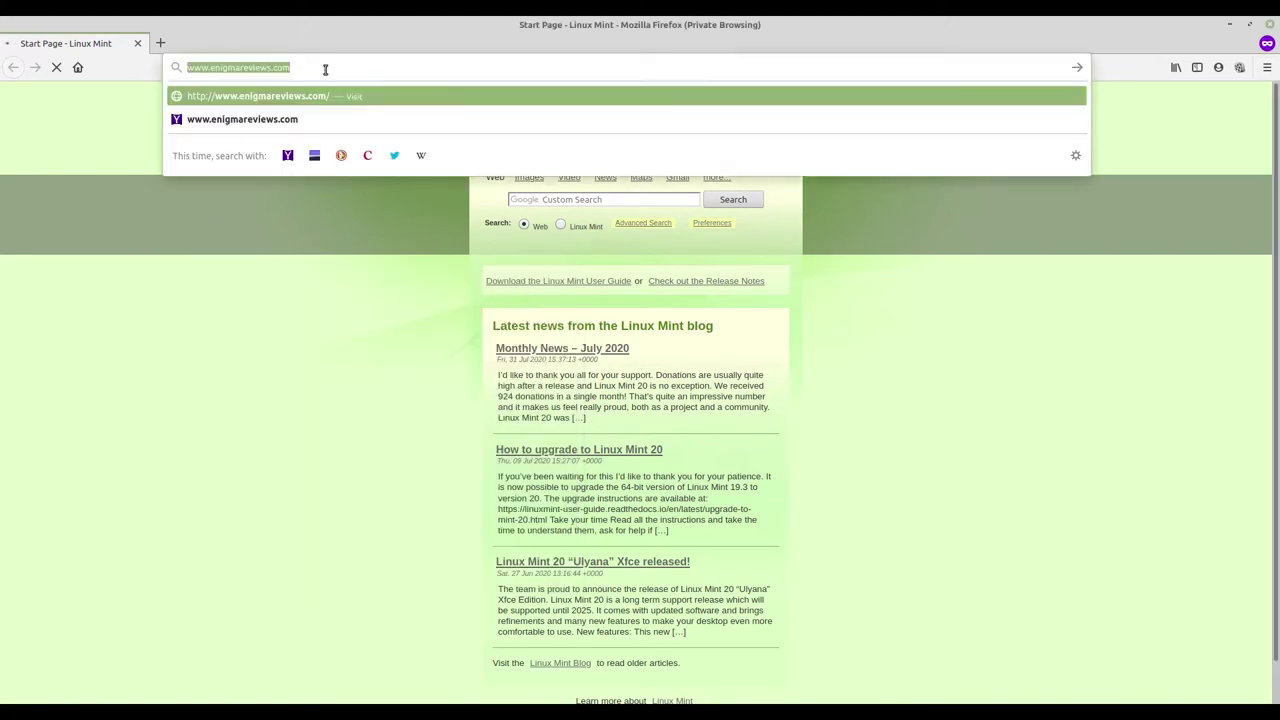
{"action": "type", "text": "domain"}
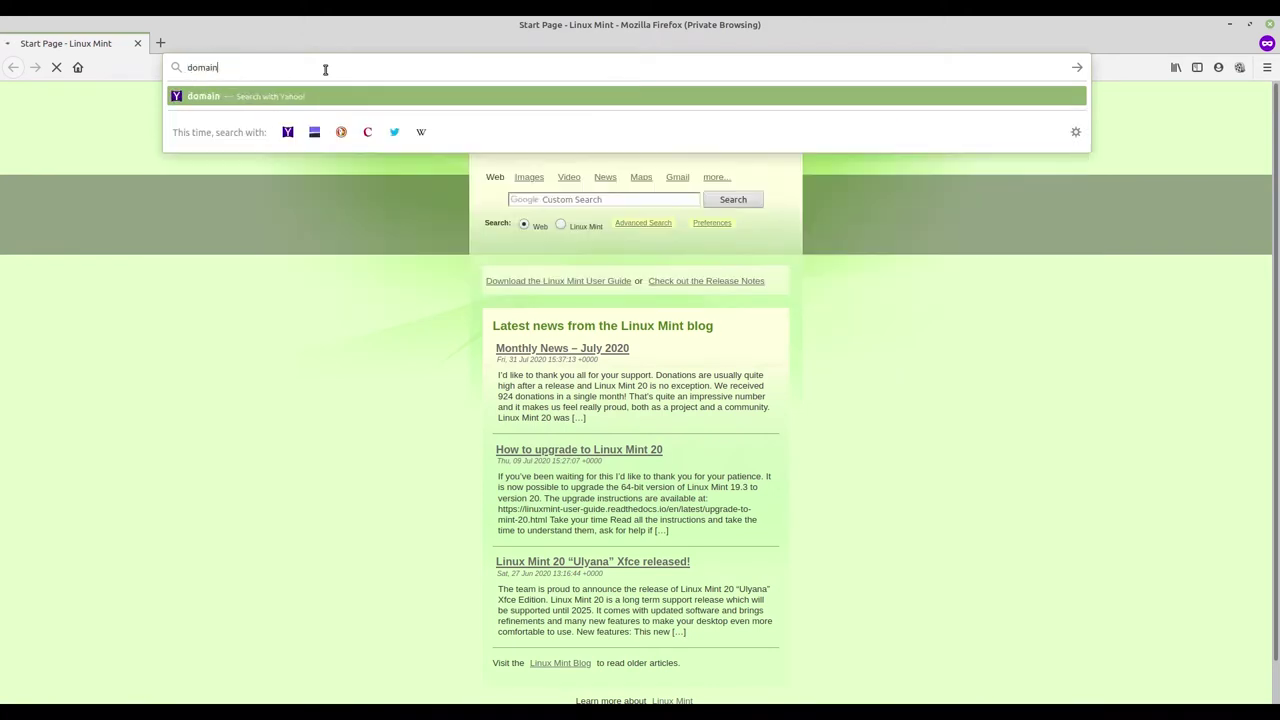
{"action": "type", "text": "s.google.com"}
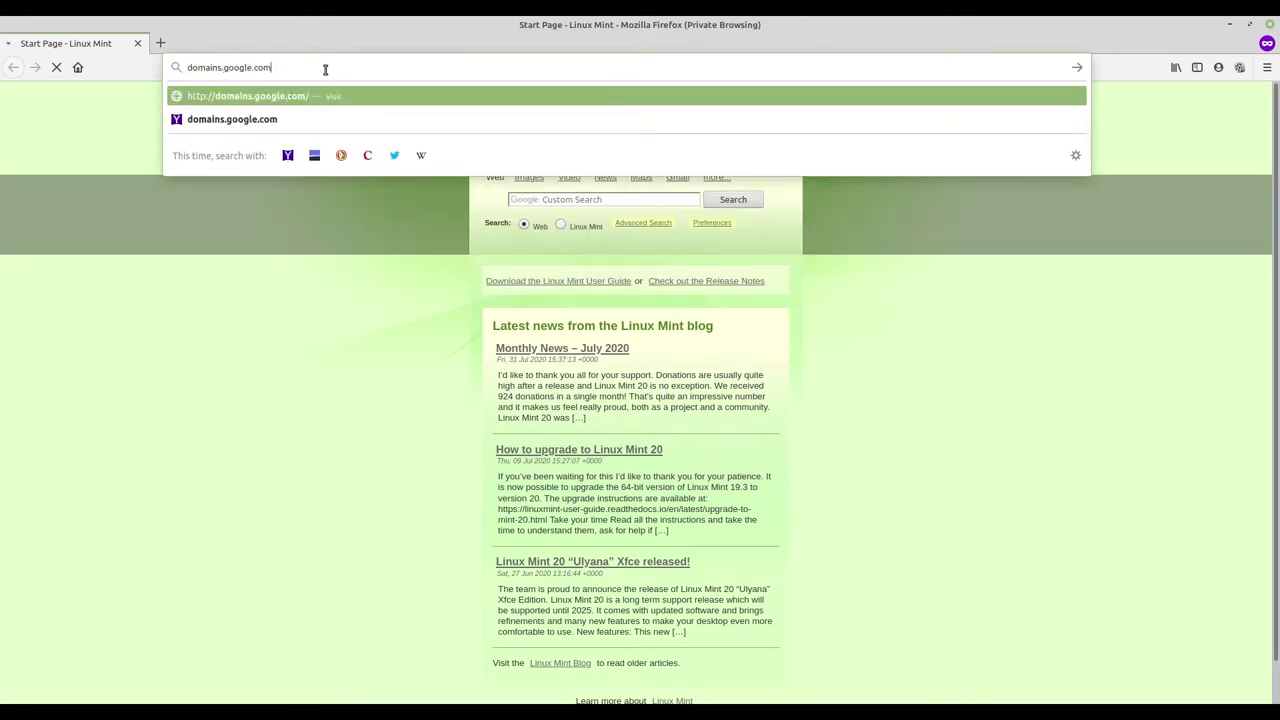
{"action": "key", "text": "Return"}
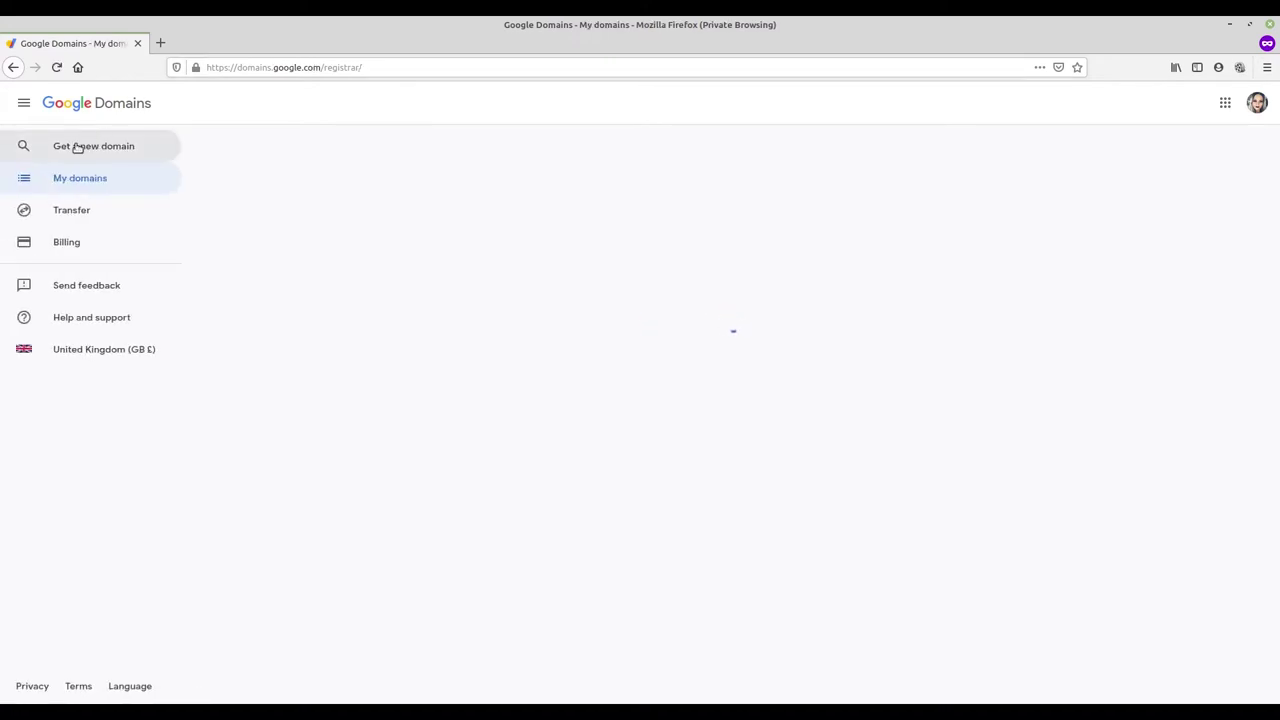
{"action": "left_click", "coordinate": [78, 148]}
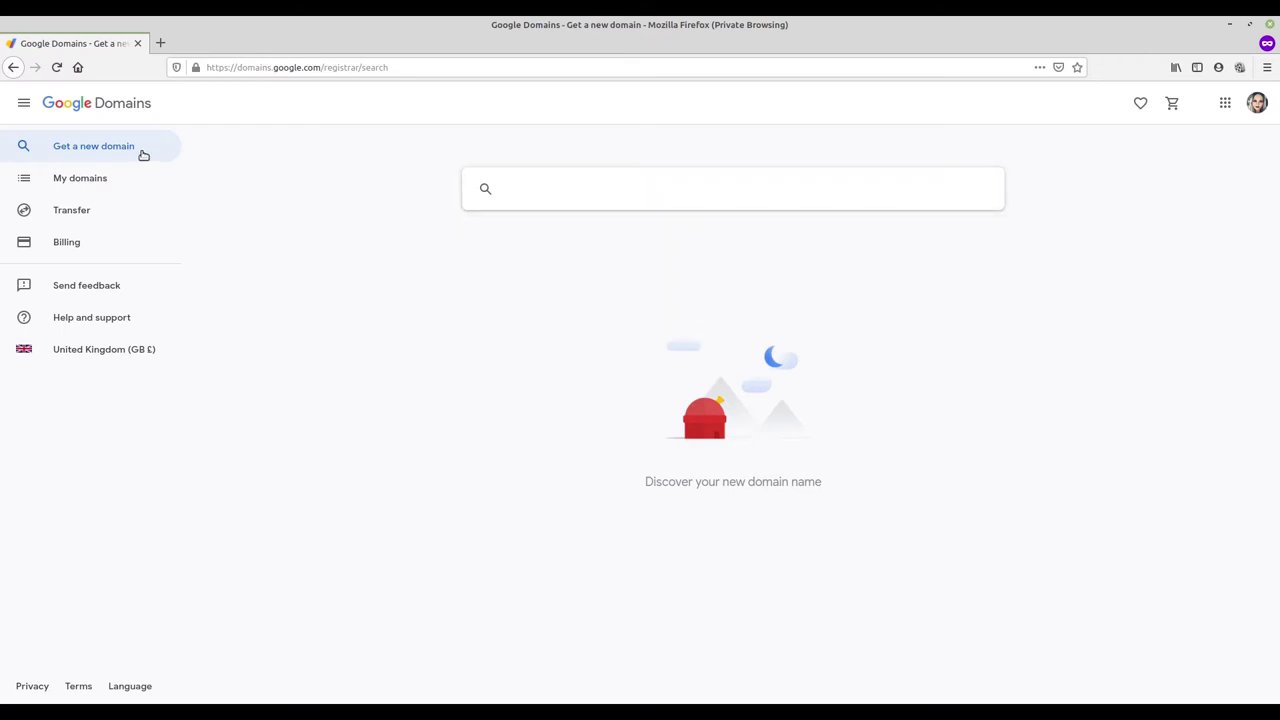
{"action": "left_click", "coordinate": [517, 185]}
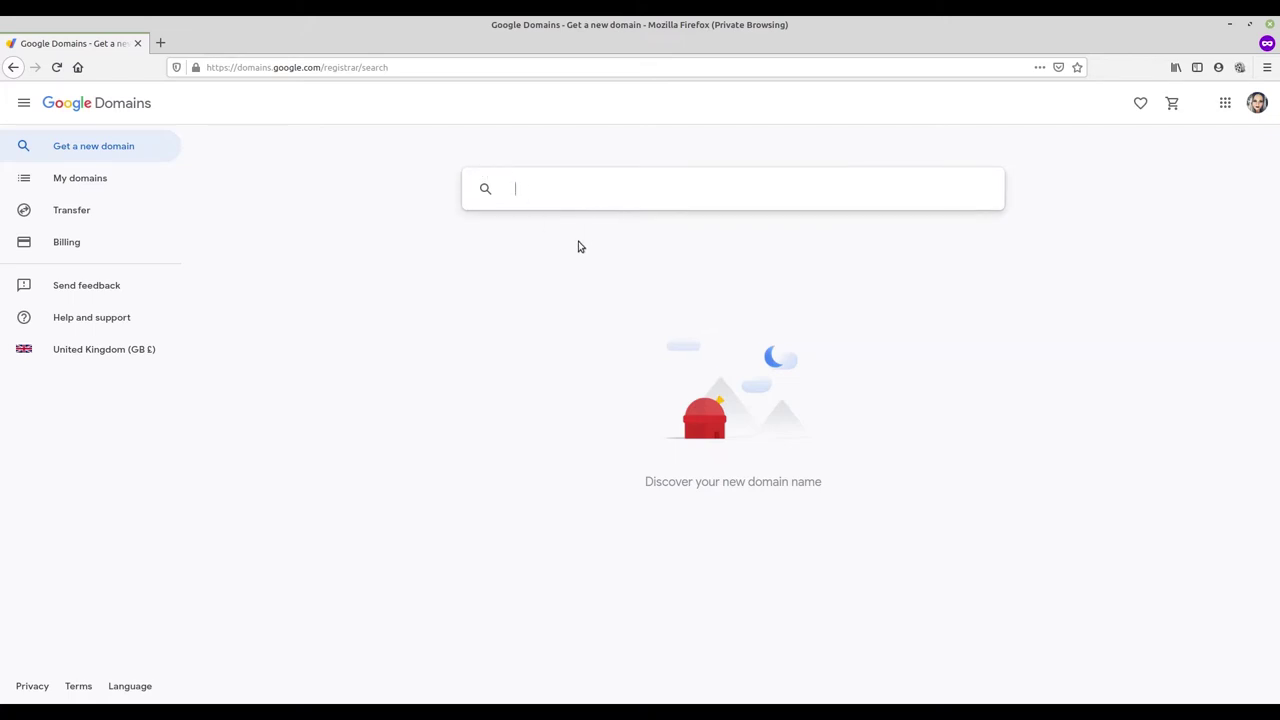
{"action": "type", "text": "www.enigmareviews.com"}
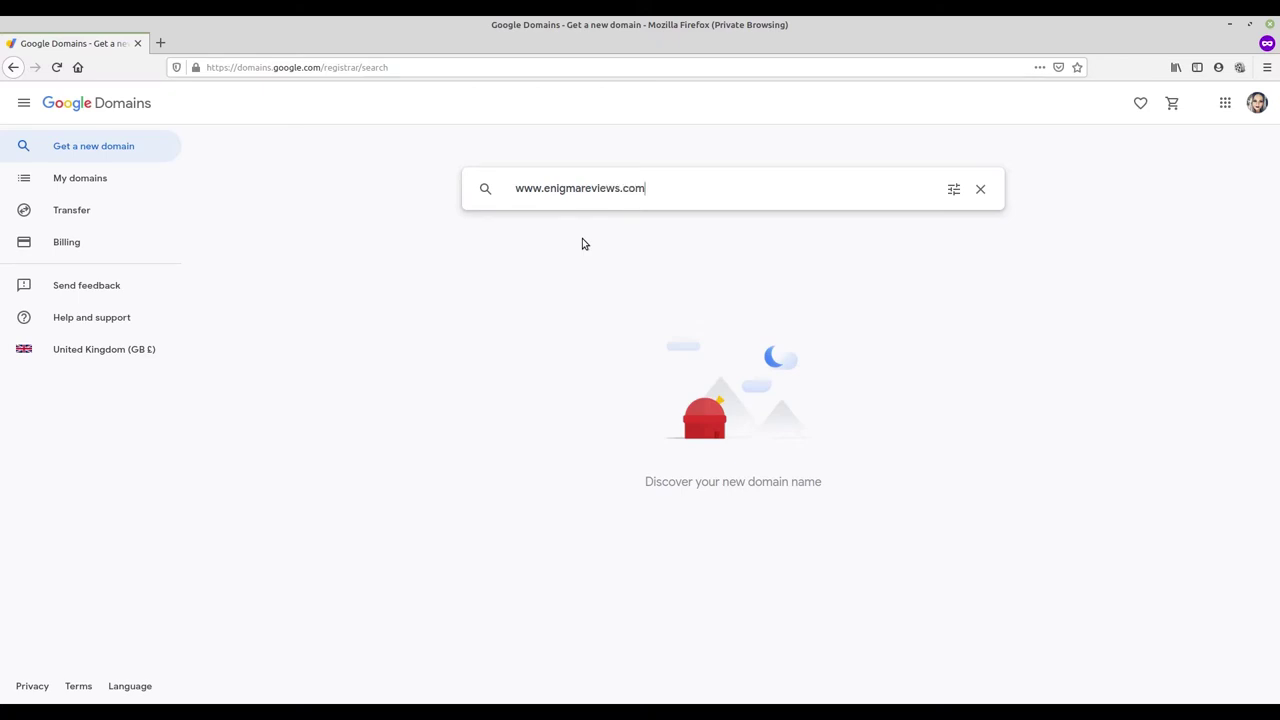
{"action": "key", "text": "Return"}
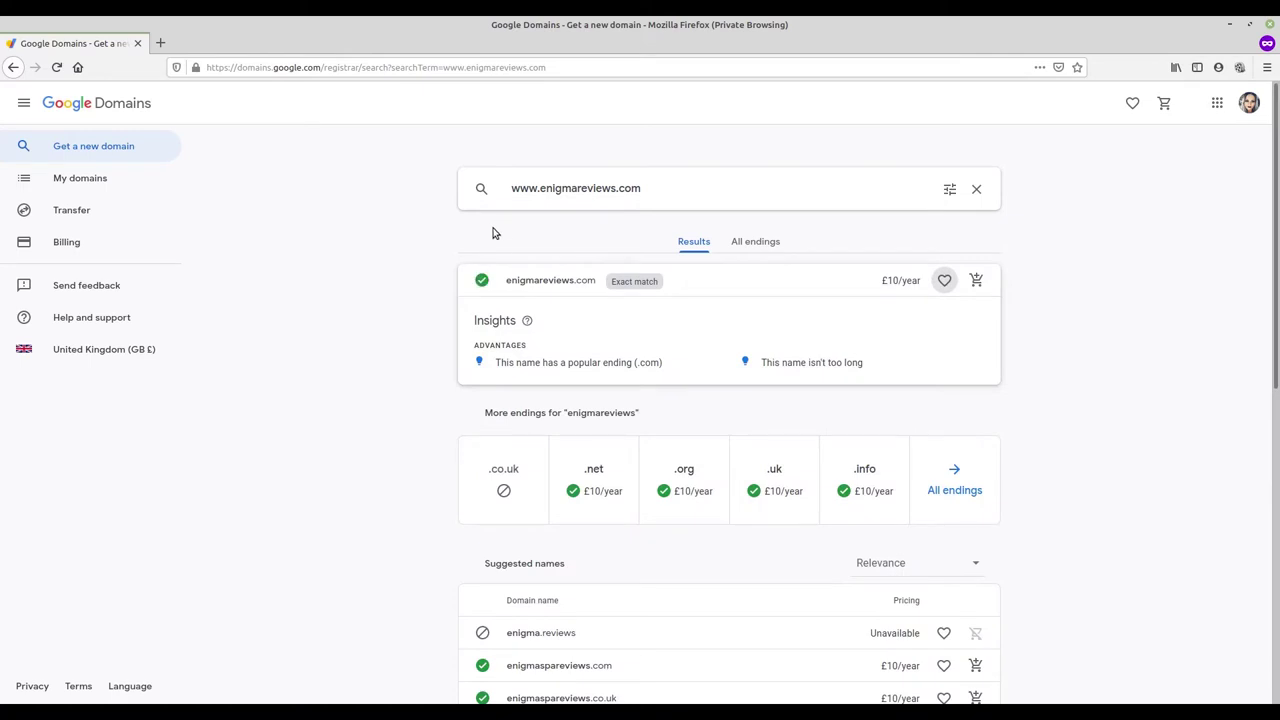
{"action": "left_click", "coordinate": [978, 281]}
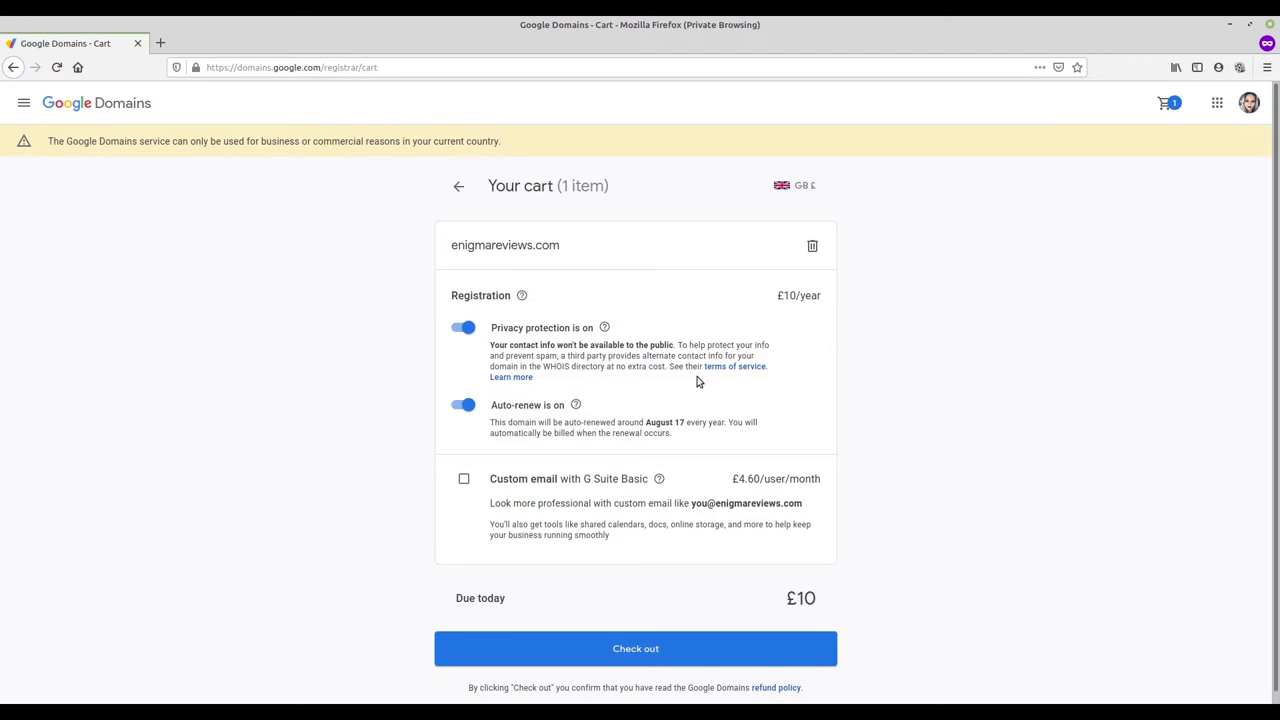
Check out the cart and buy enigmareviews.com.
{"action": "scroll", "coordinate": [877, 455], "scroll_direction": "down", "scroll_amount": 1}
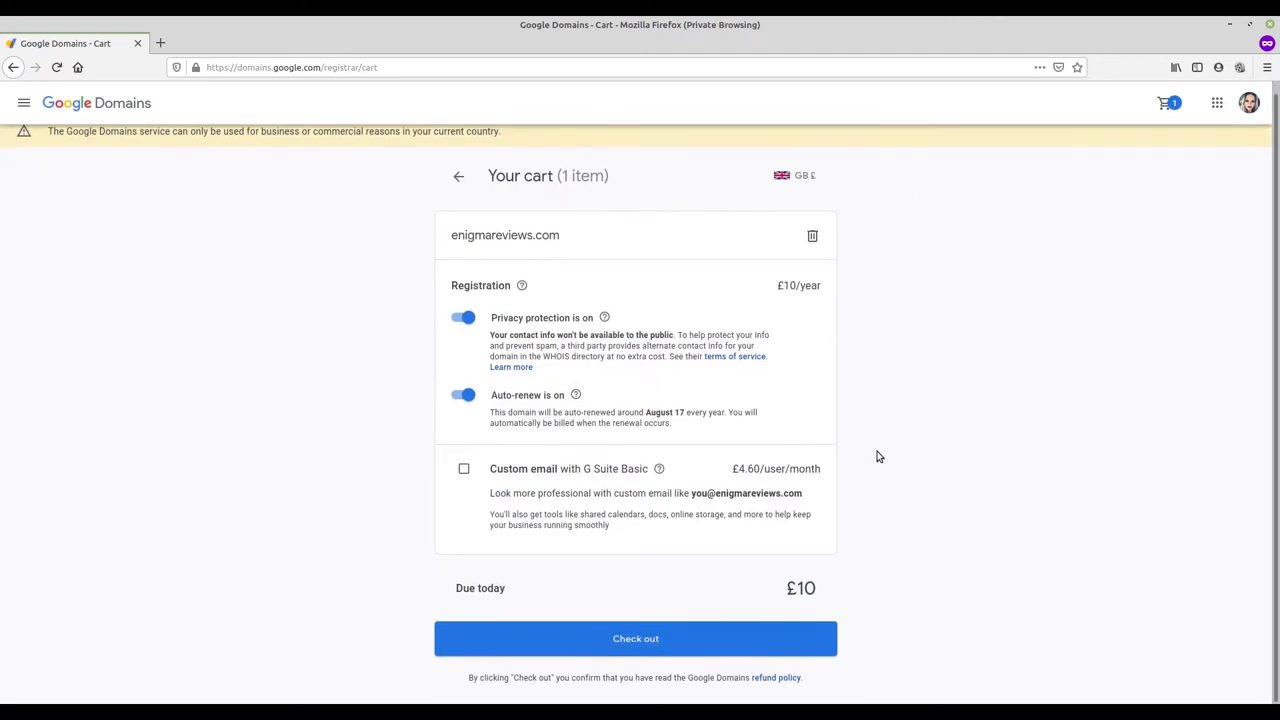
{"action": "left_click", "coordinate": [604, 639]}
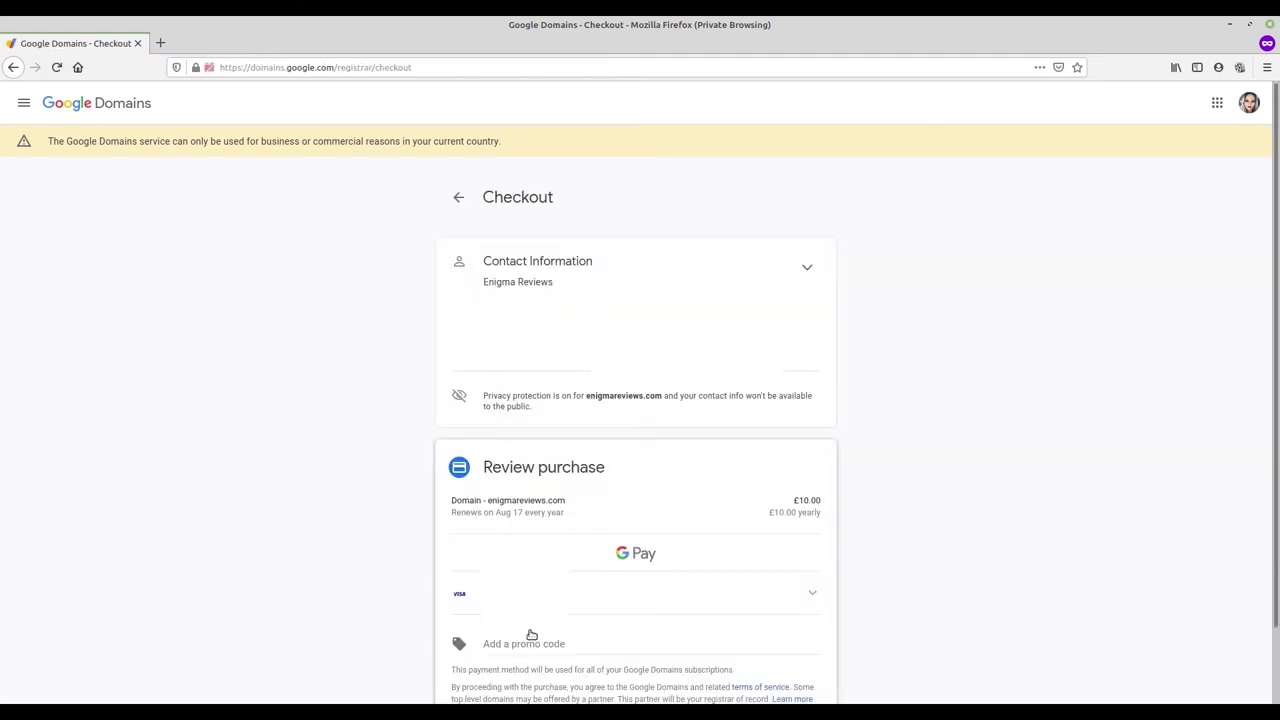
{"action": "scroll", "coordinate": [867, 615], "scroll_direction": "down", "scroll_amount": 2}
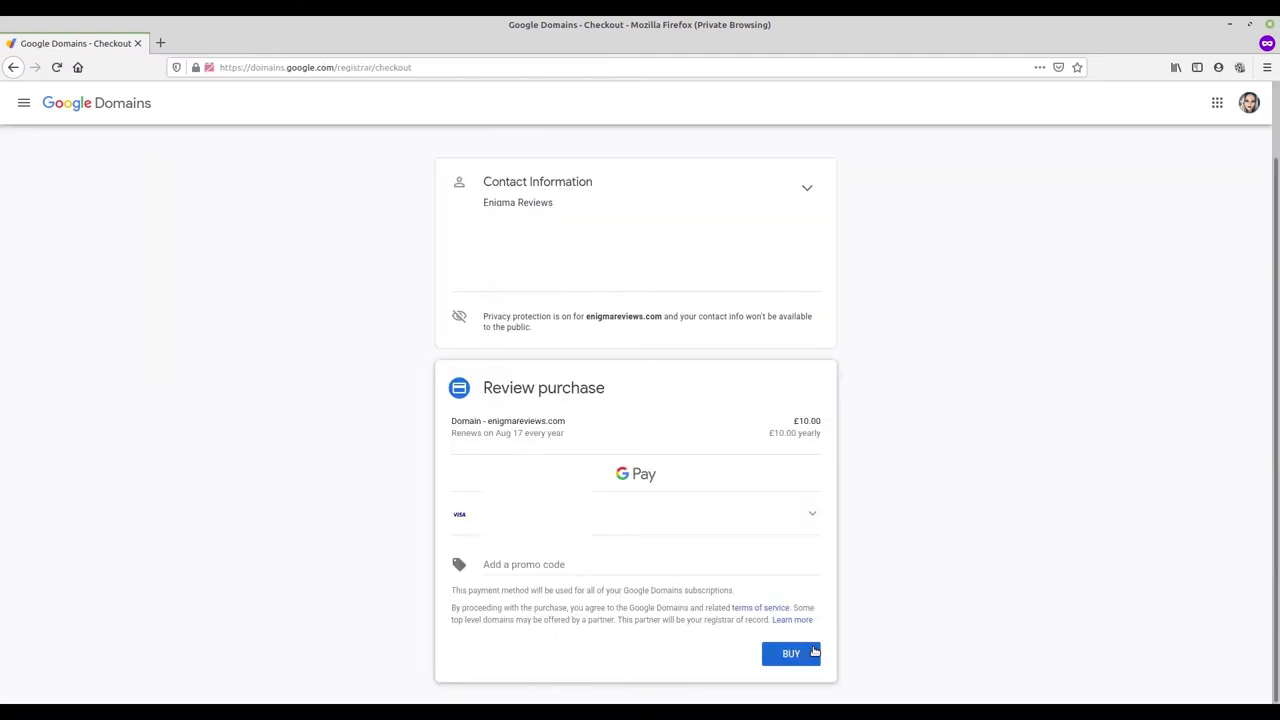
{"action": "left_click", "coordinate": [790, 653]}
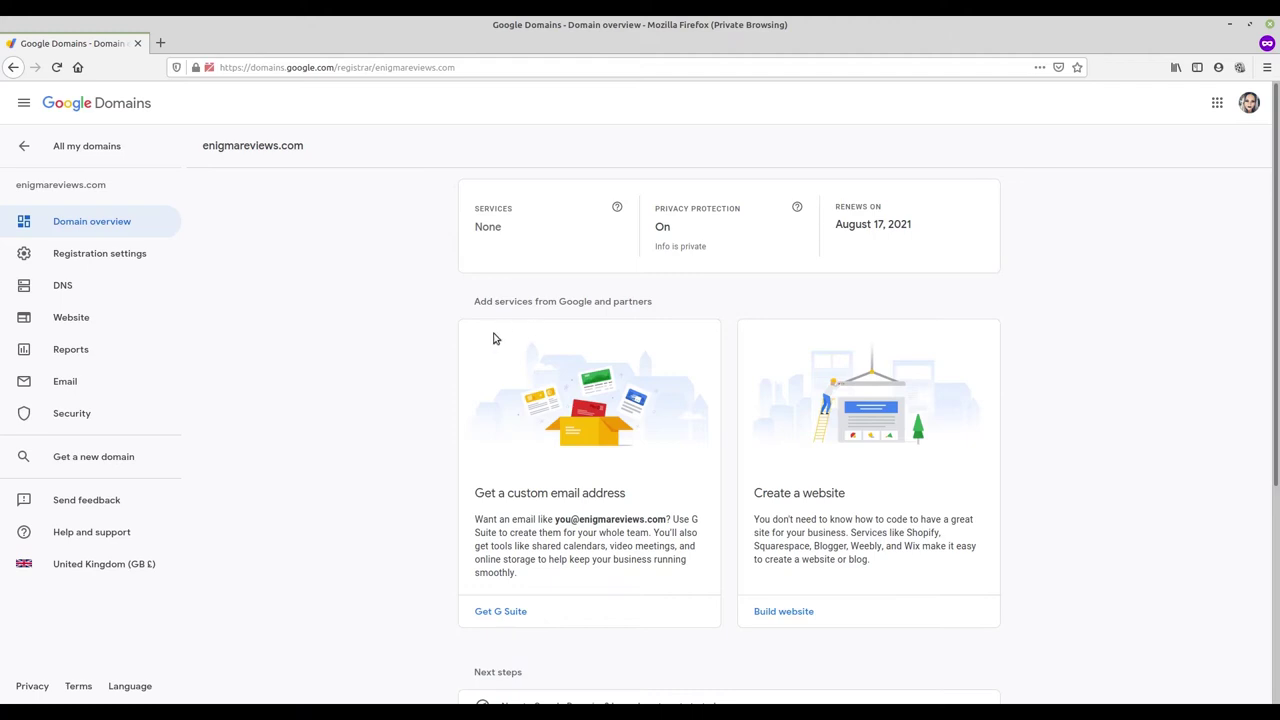
{"action": "scroll", "coordinate": [684, 405], "scroll_direction": "down", "scroll_amount": 5}
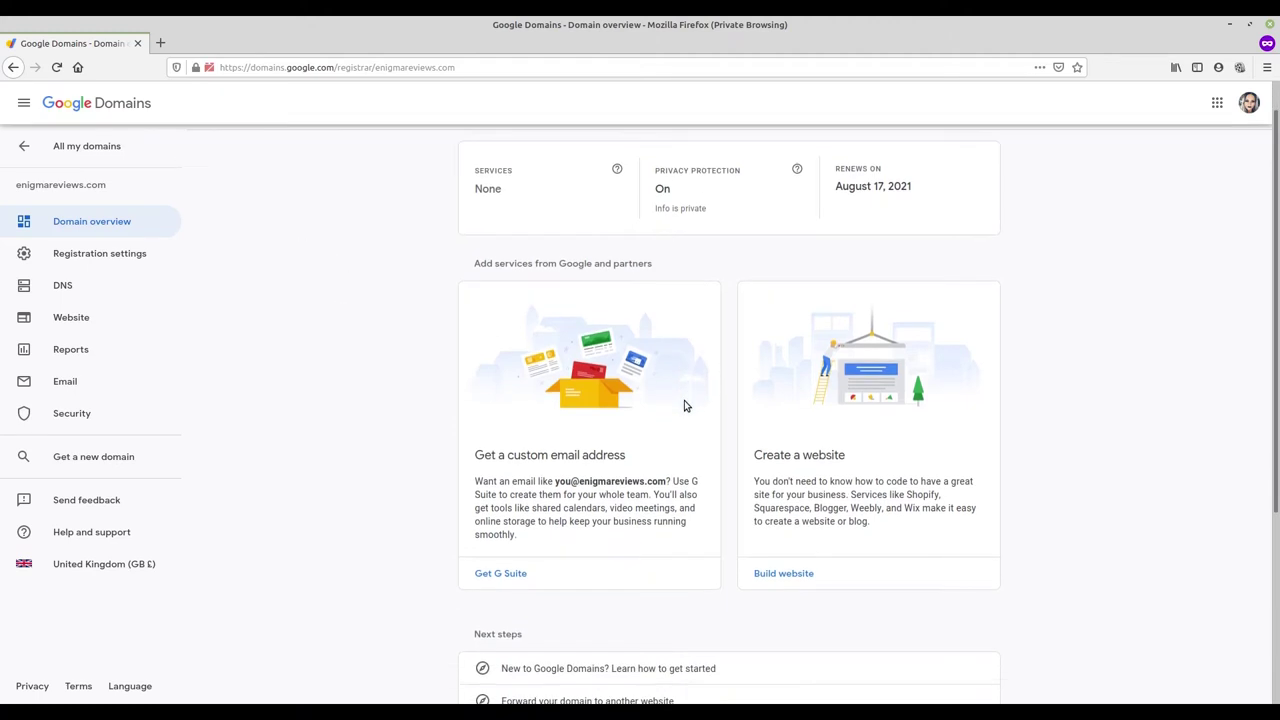
{"action": "scroll", "coordinate": [688, 410], "scroll_direction": "down", "scroll_amount": 1}
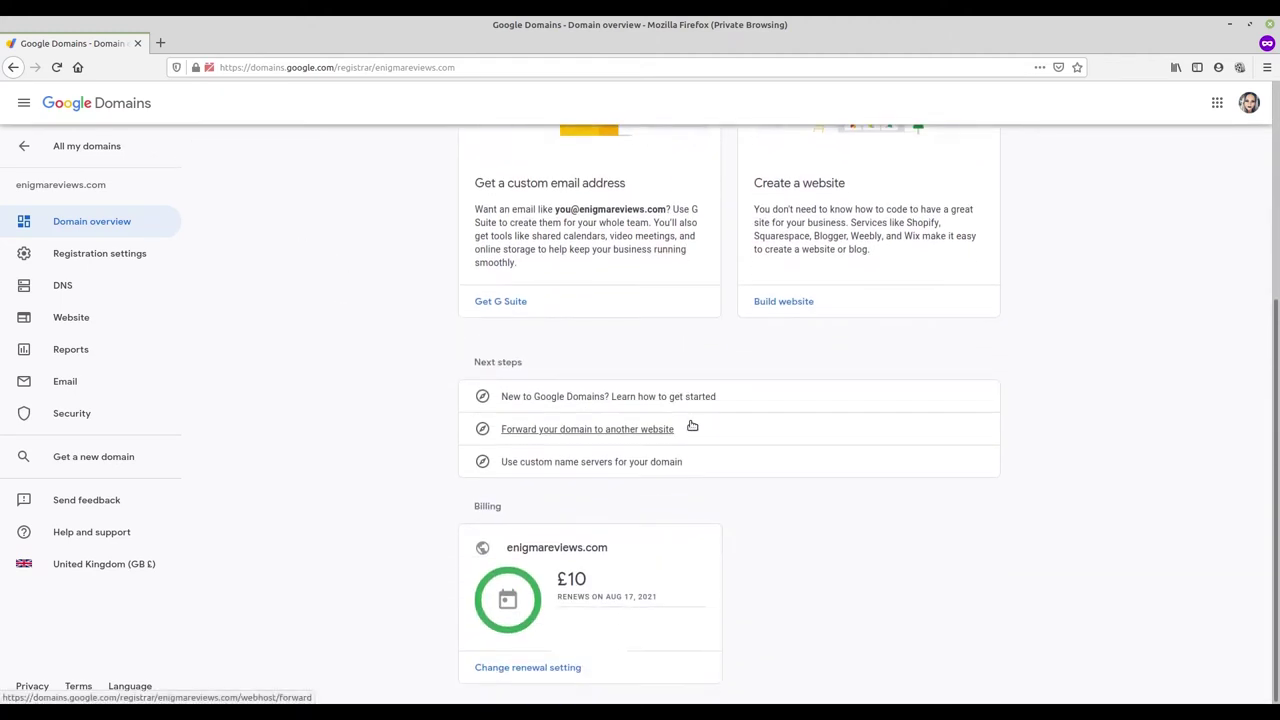
{"action": "left_click", "coordinate": [575, 432]}
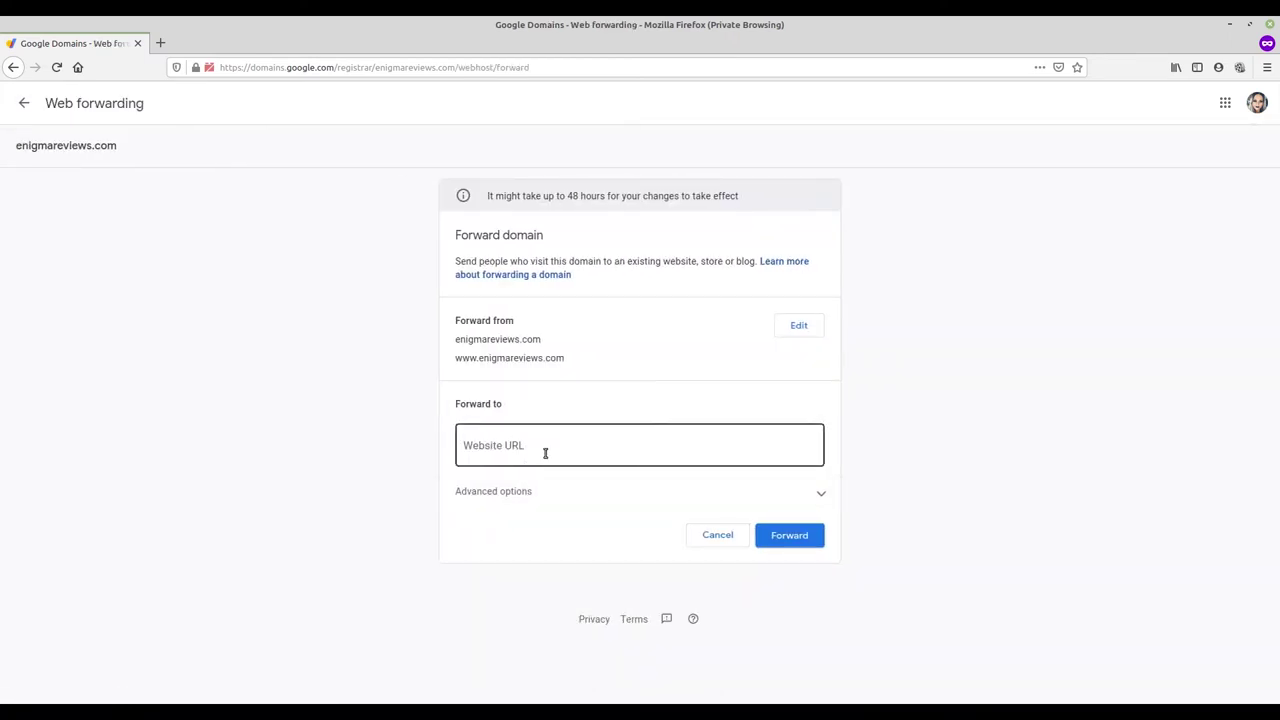
{"action": "left_click", "coordinate": [545, 452]}
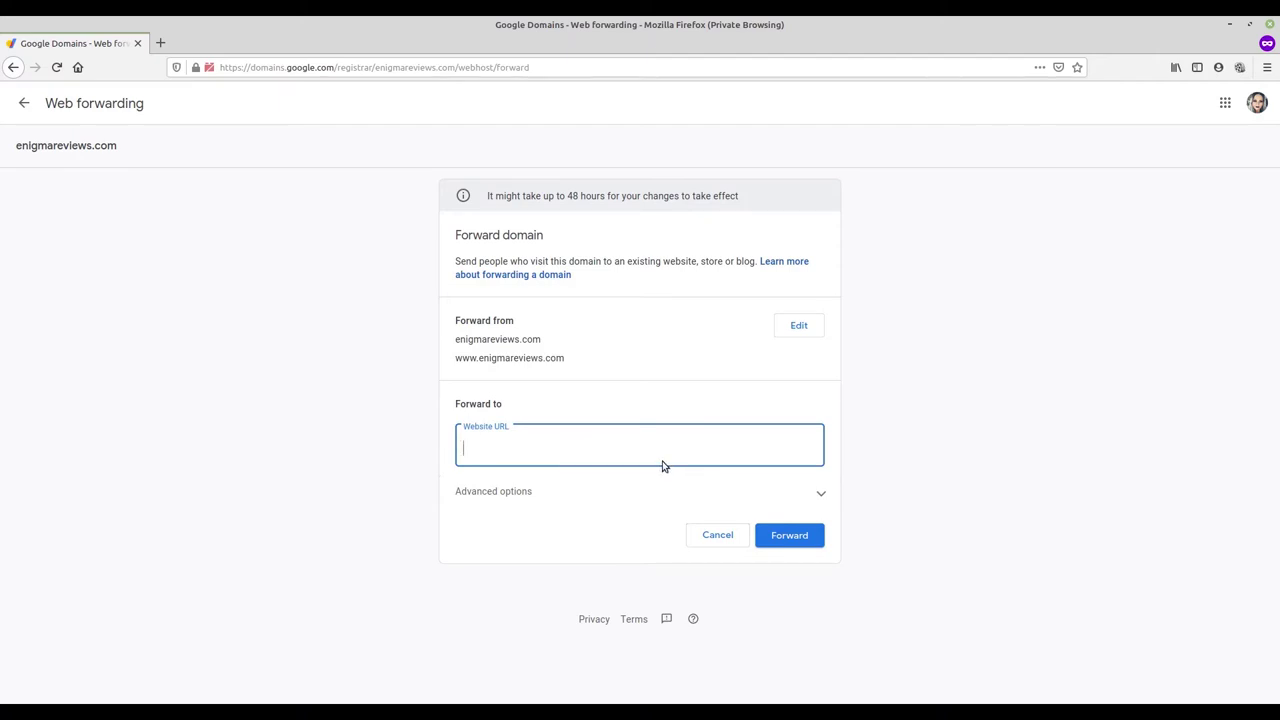
{"action": "type", "text": "www.youtube.com/enigma77reviews"}
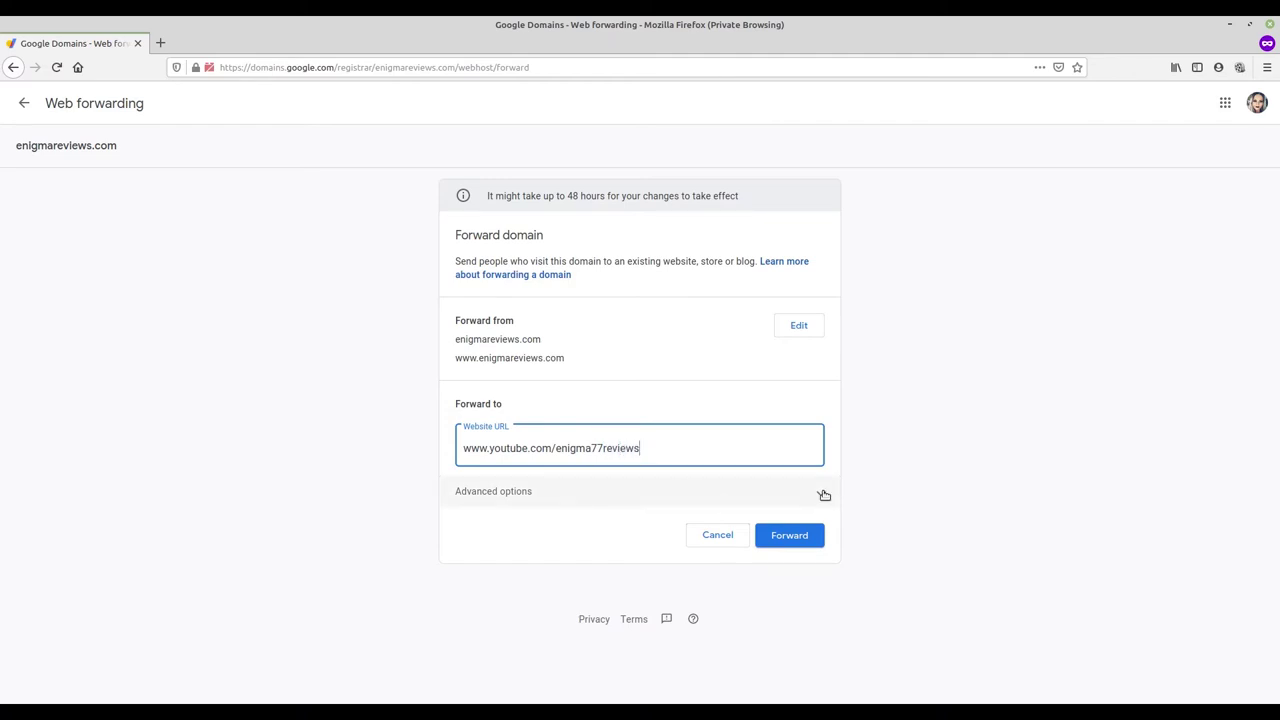
Choose permanent redirect (301), forward path and SSL on, then save the forward.
{"action": "left_click", "coordinate": [821, 494]}
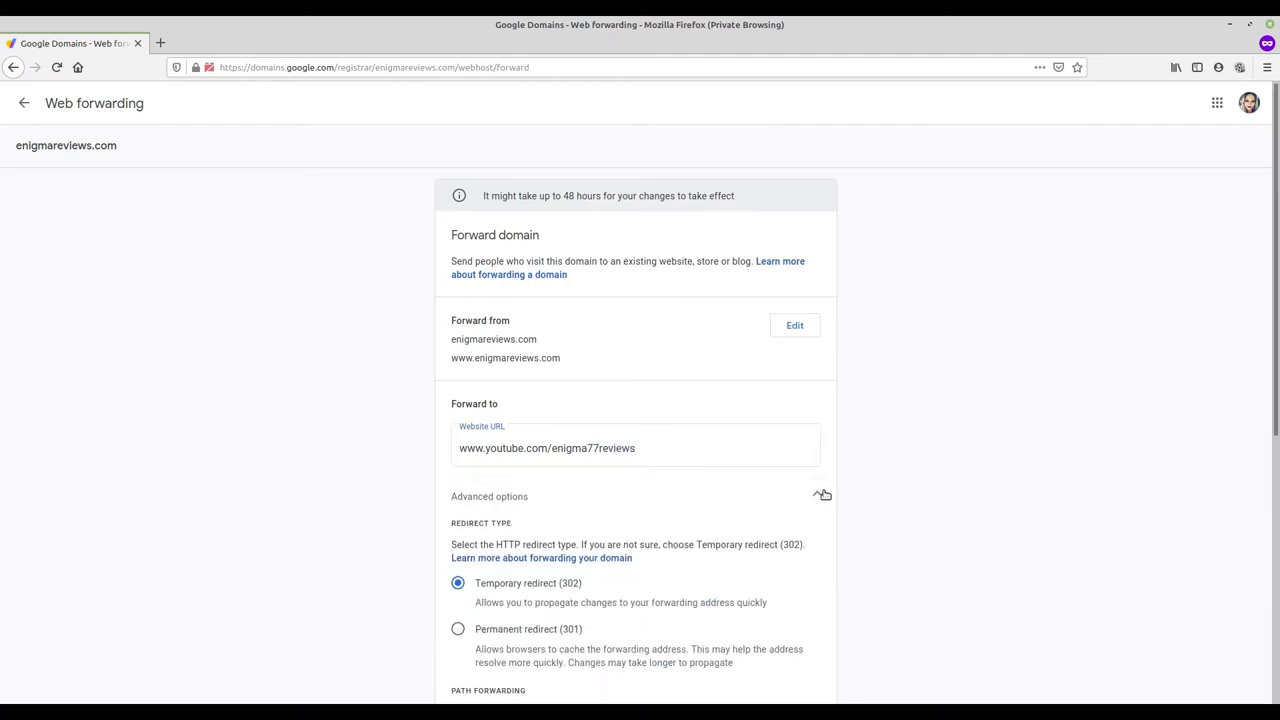
{"action": "scroll", "coordinate": [711, 500], "scroll_direction": "down", "scroll_amount": 3}
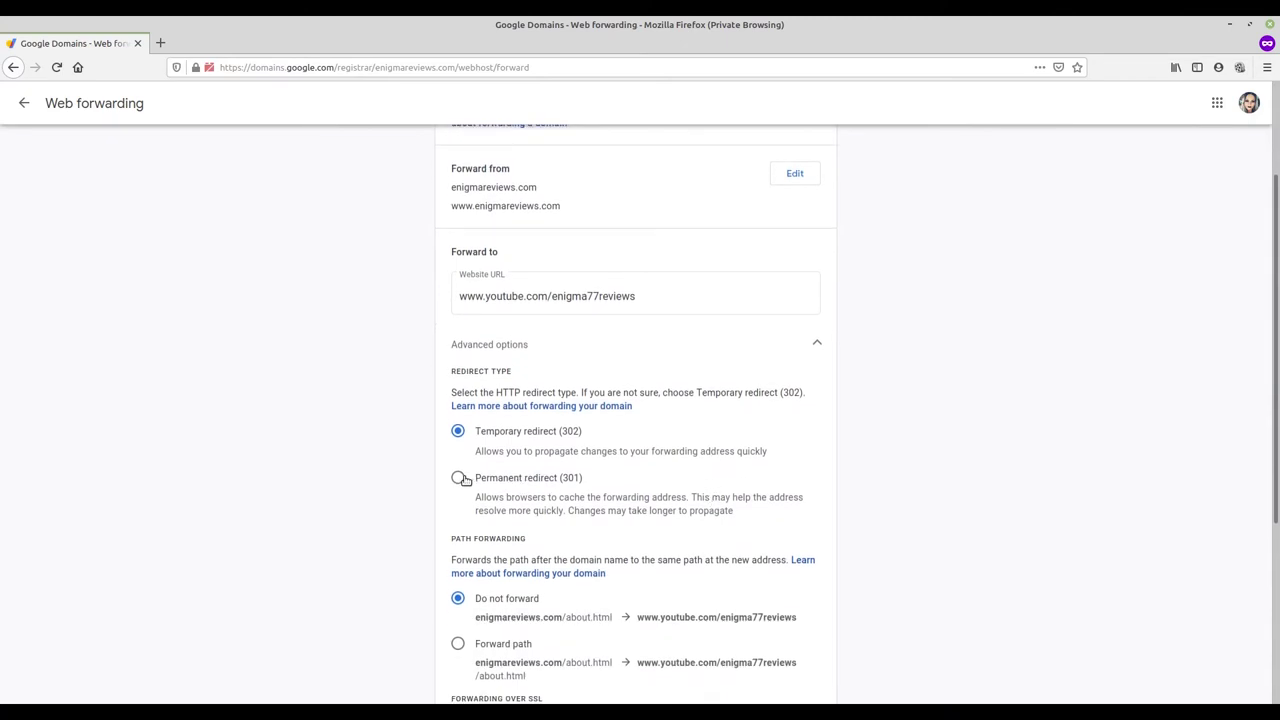
{"action": "left_click", "coordinate": [462, 479]}
{"action": "scroll", "coordinate": [703, 484], "scroll_direction": "down", "scroll_amount": 3}
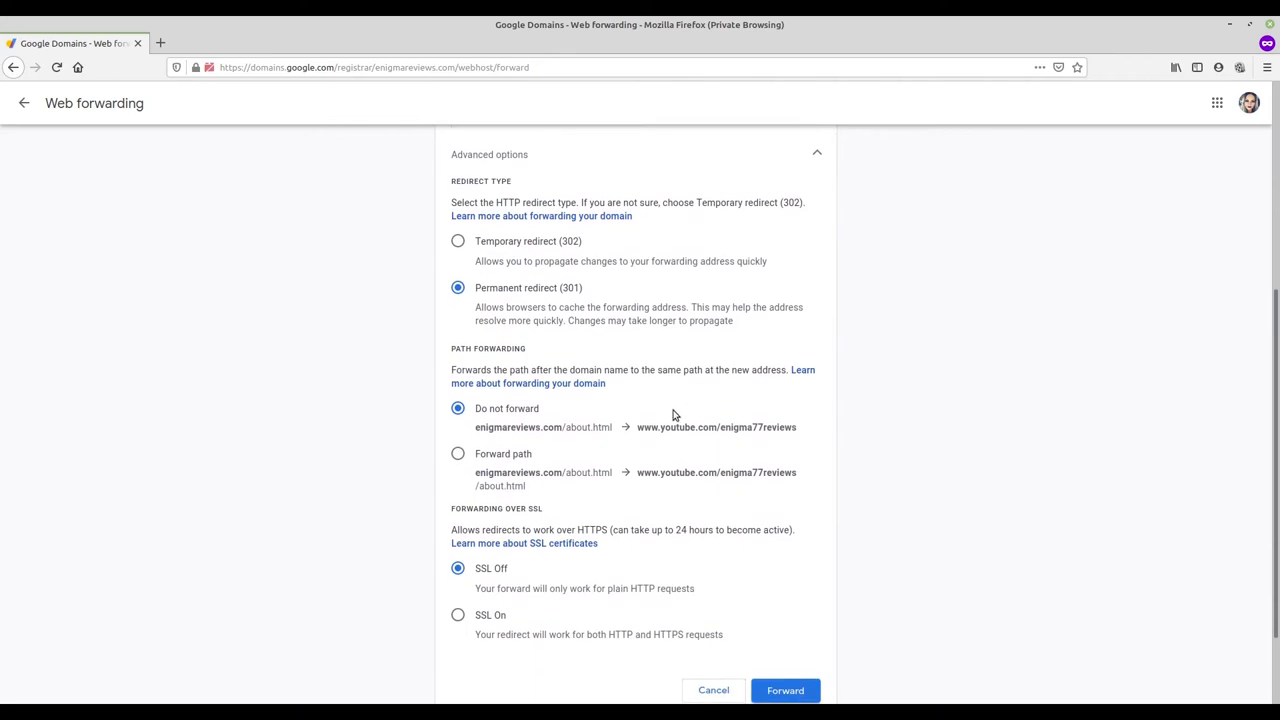
{"action": "left_click", "coordinate": [459, 454]}
{"action": "left_click", "coordinate": [458, 615]}
{"action": "scroll", "coordinate": [643, 523], "scroll_direction": "down", "scroll_amount": 1}
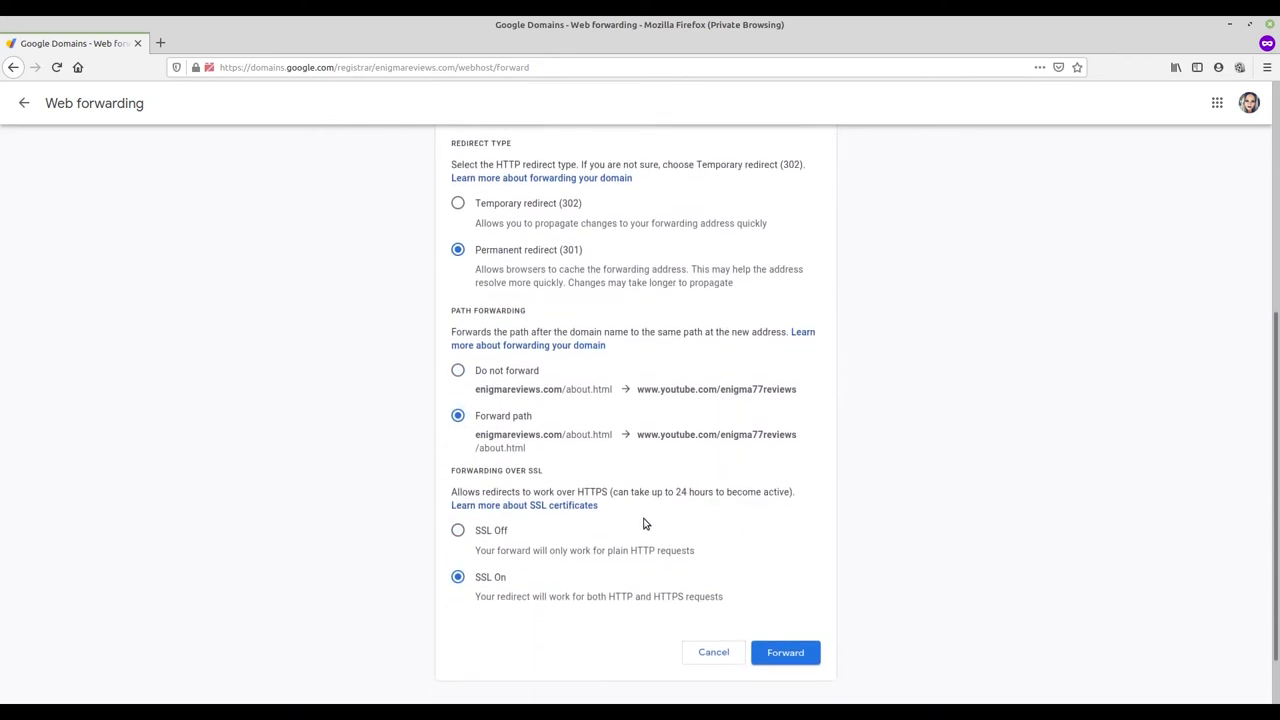
{"action": "left_click", "coordinate": [809, 659]}
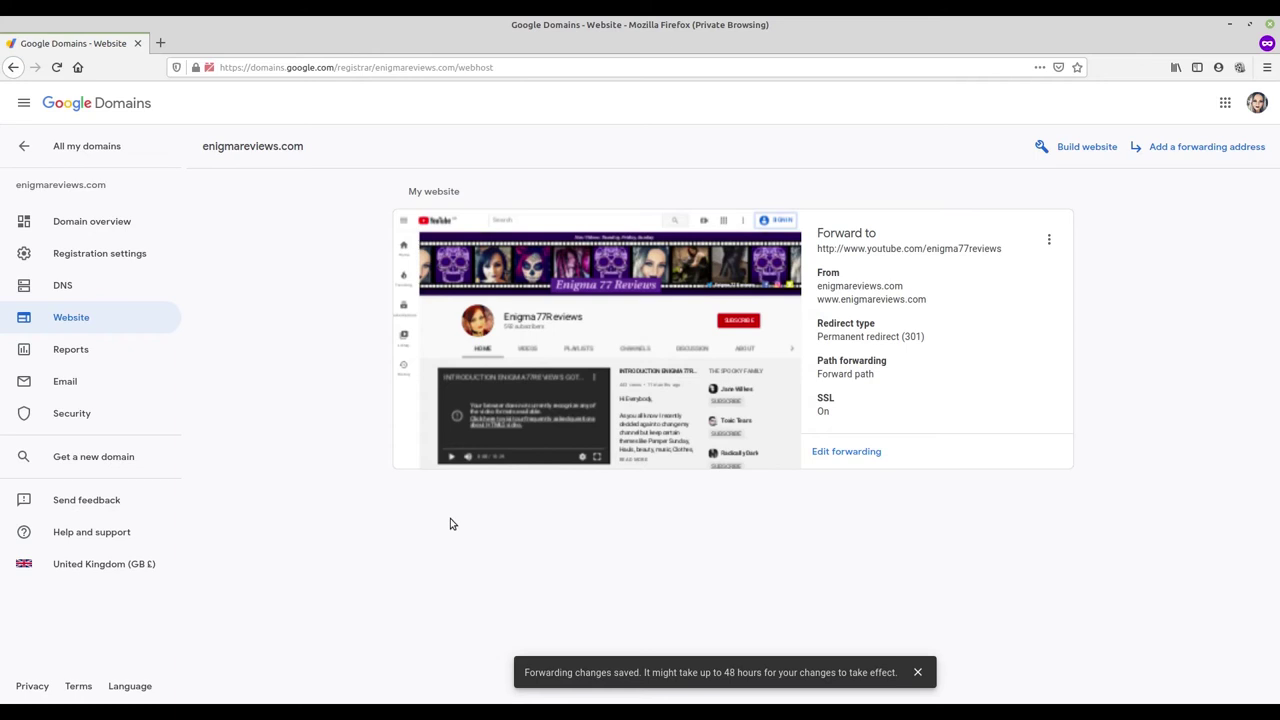
Open the DNS page and scroll to the Synthetic records listing the domain forward.
{"action": "left_click", "coordinate": [114, 289]}
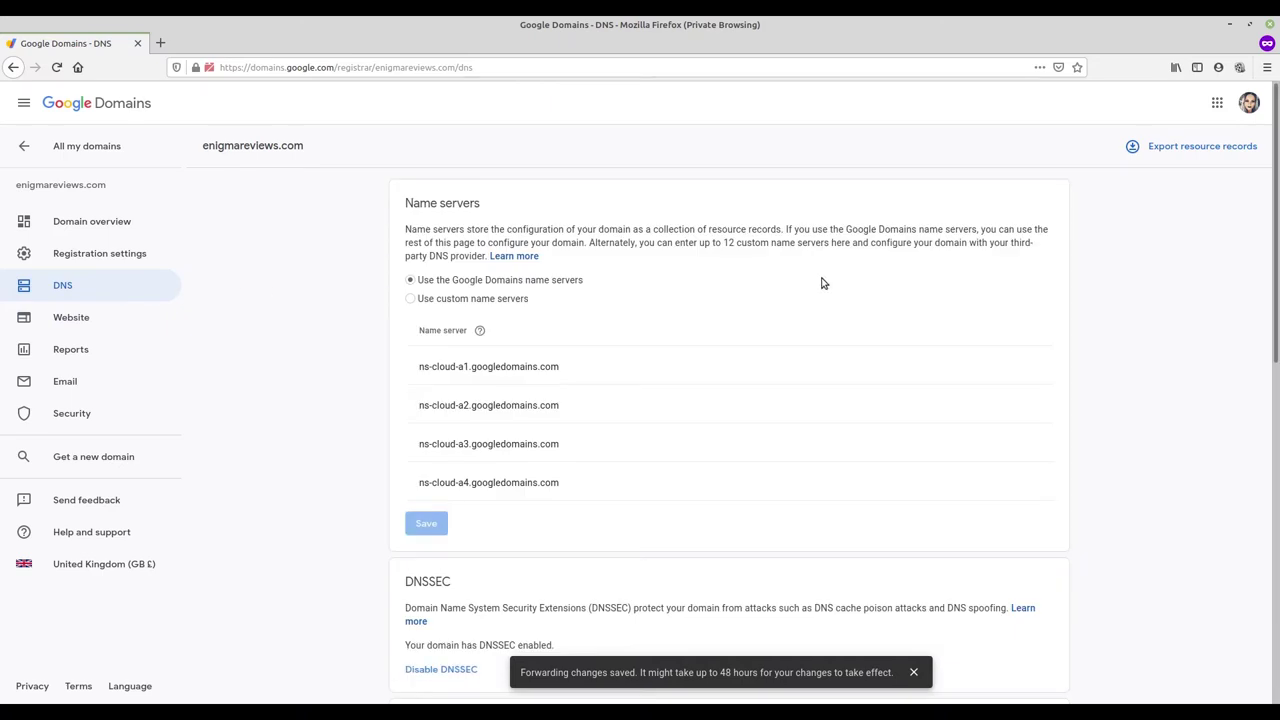
{"action": "scroll", "coordinate": [822, 284], "scroll_direction": "down", "scroll_amount": 2}
{"action": "scroll", "coordinate": [822, 284], "scroll_direction": "down", "scroll_amount": 4}
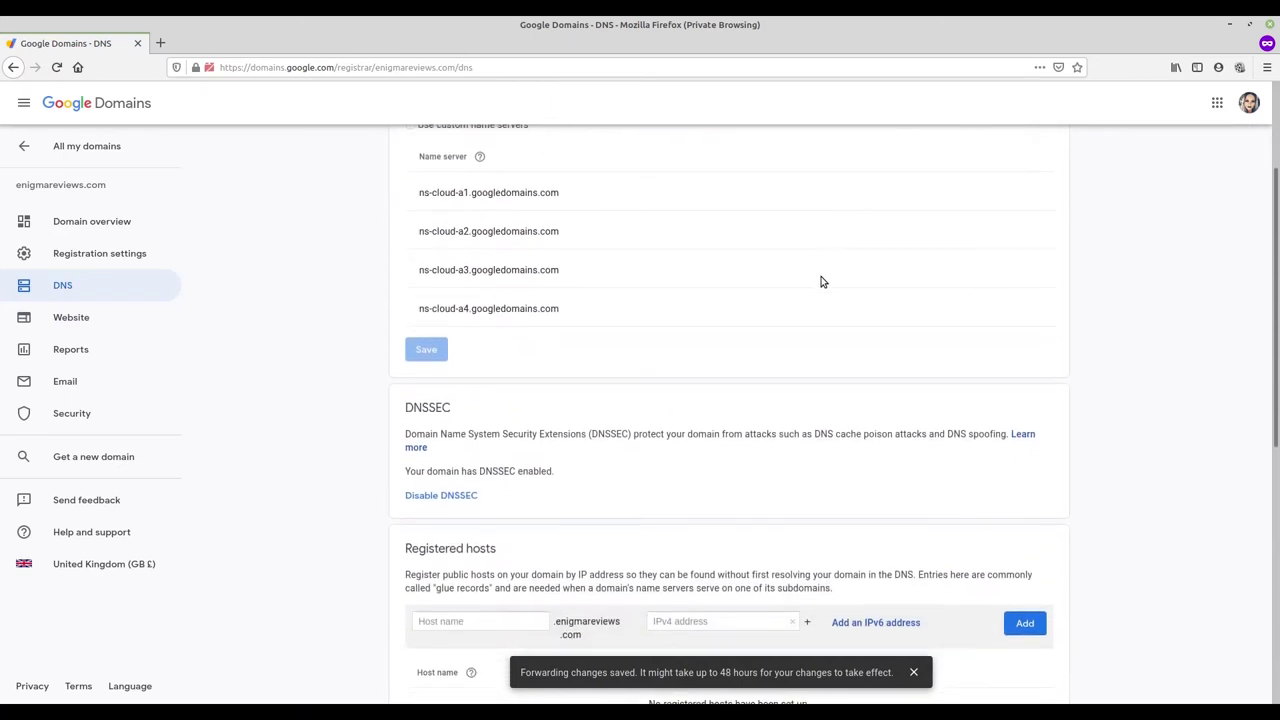
{"action": "scroll", "coordinate": [822, 282], "scroll_direction": "down", "scroll_amount": 4}
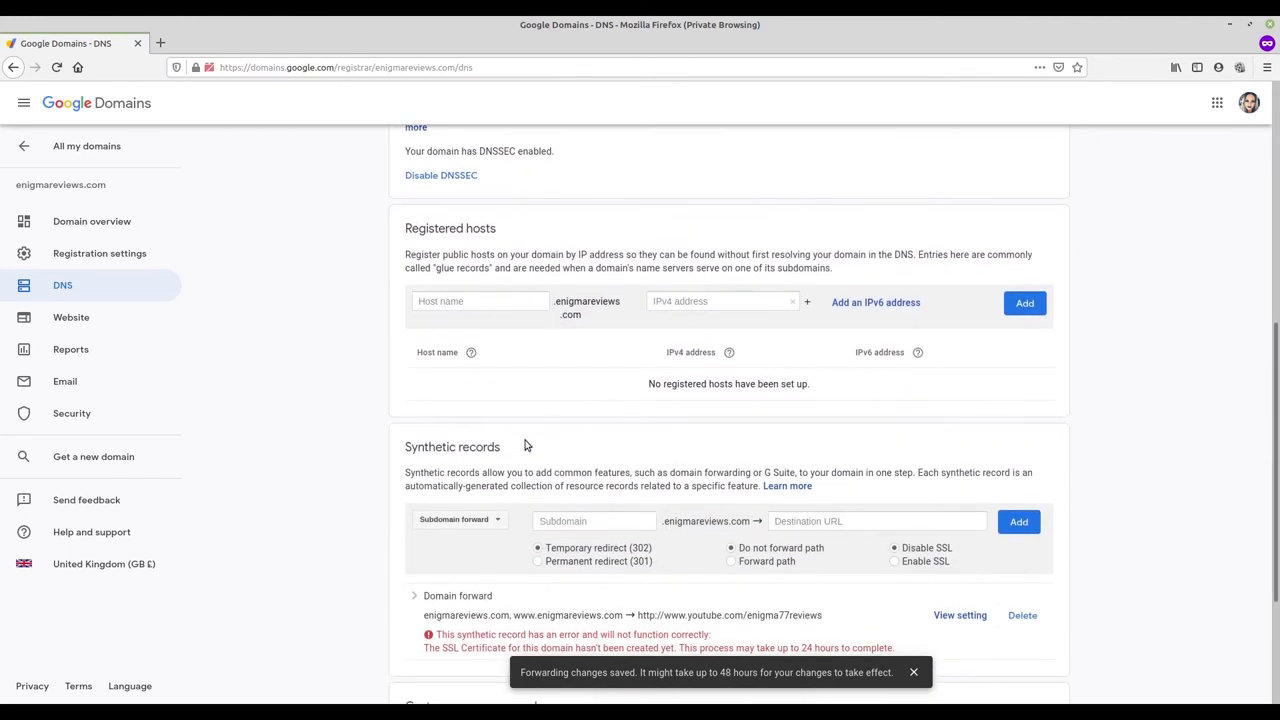
{"action": "left_click_drag", "start_coordinate": [500, 449], "coordinate": [393, 450]}
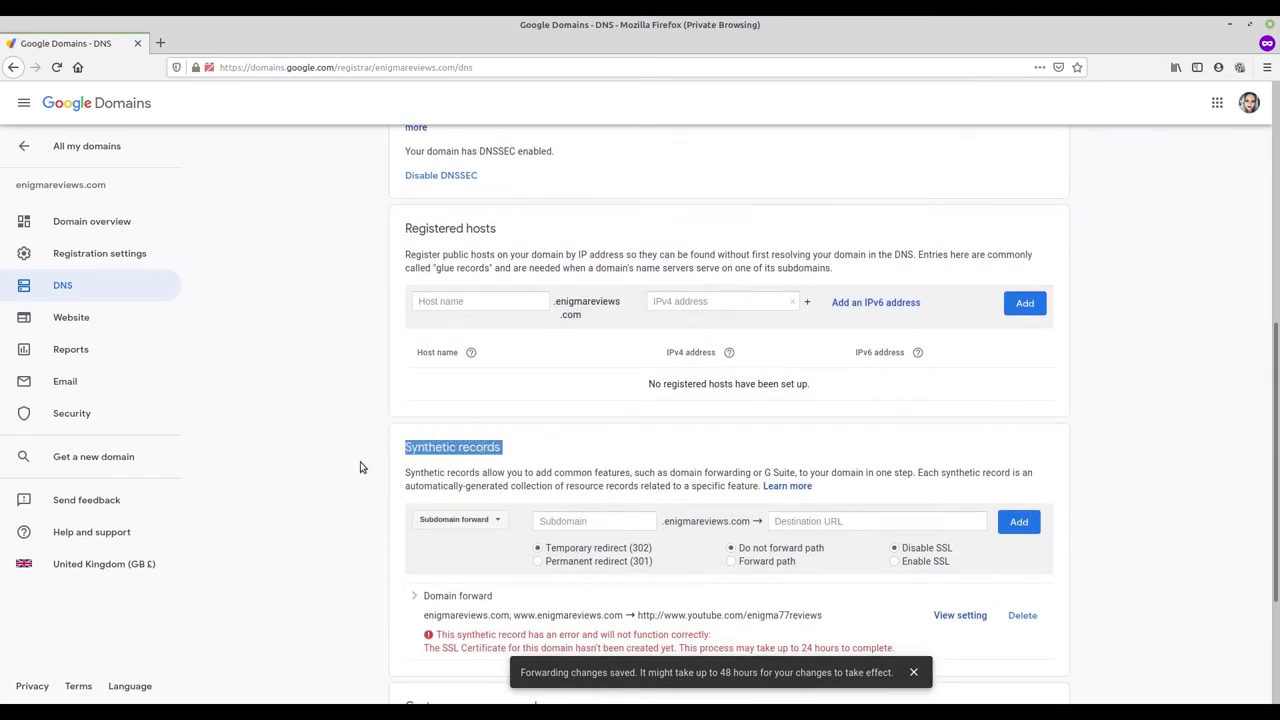
{"action": "scroll", "coordinate": [361, 467], "scroll_direction": "down", "scroll_amount": 1}
{"action": "scroll", "coordinate": [361, 467], "scroll_direction": "down", "scroll_amount": 1}
{"action": "left_click", "coordinate": [592, 445]}
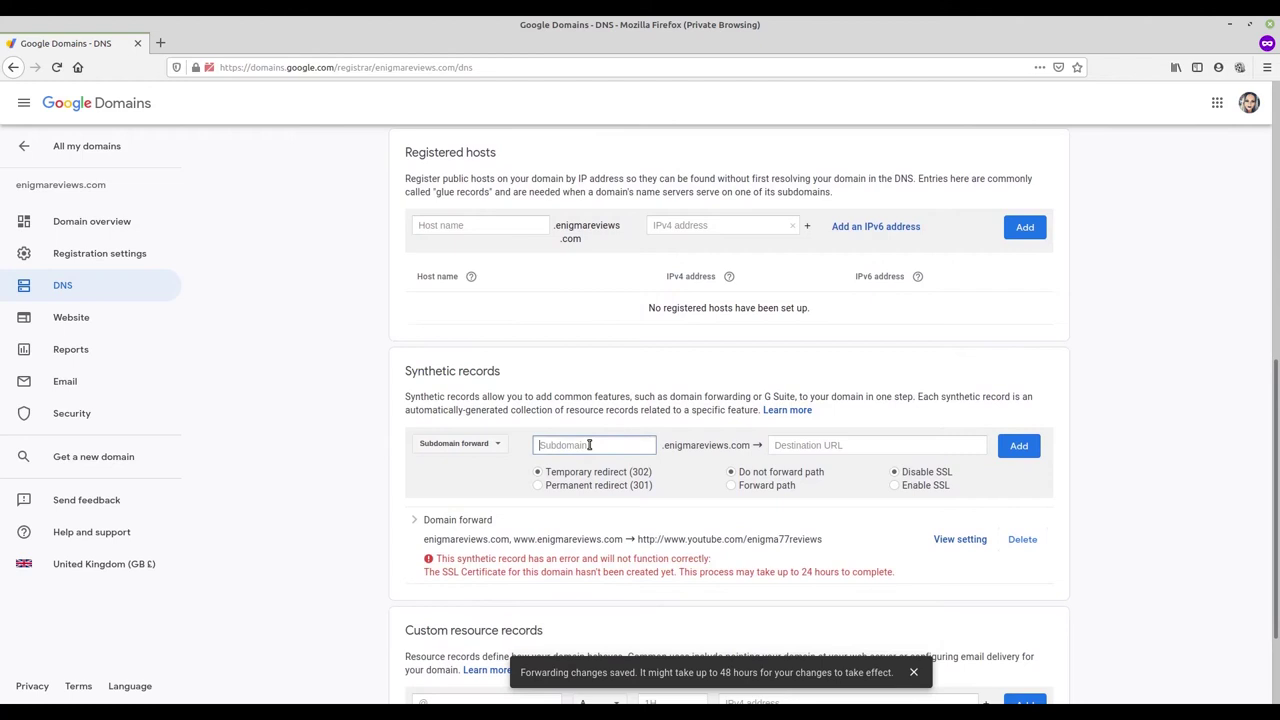
{"action": "type", "text": "youtube"}
{"action": "left_click", "coordinate": [855, 446]}
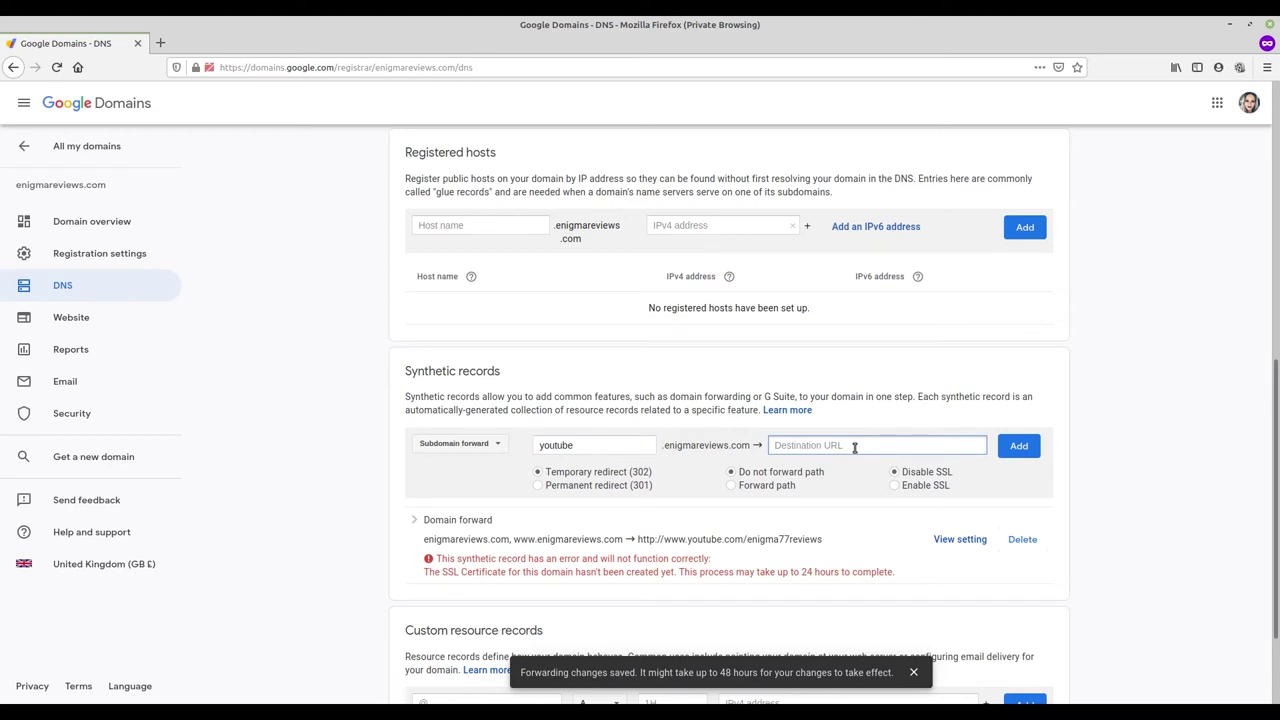
{"action": "type", "text": "www.youtube.com/enigma77reviews"}
{"action": "left_click", "coordinate": [558, 488]}
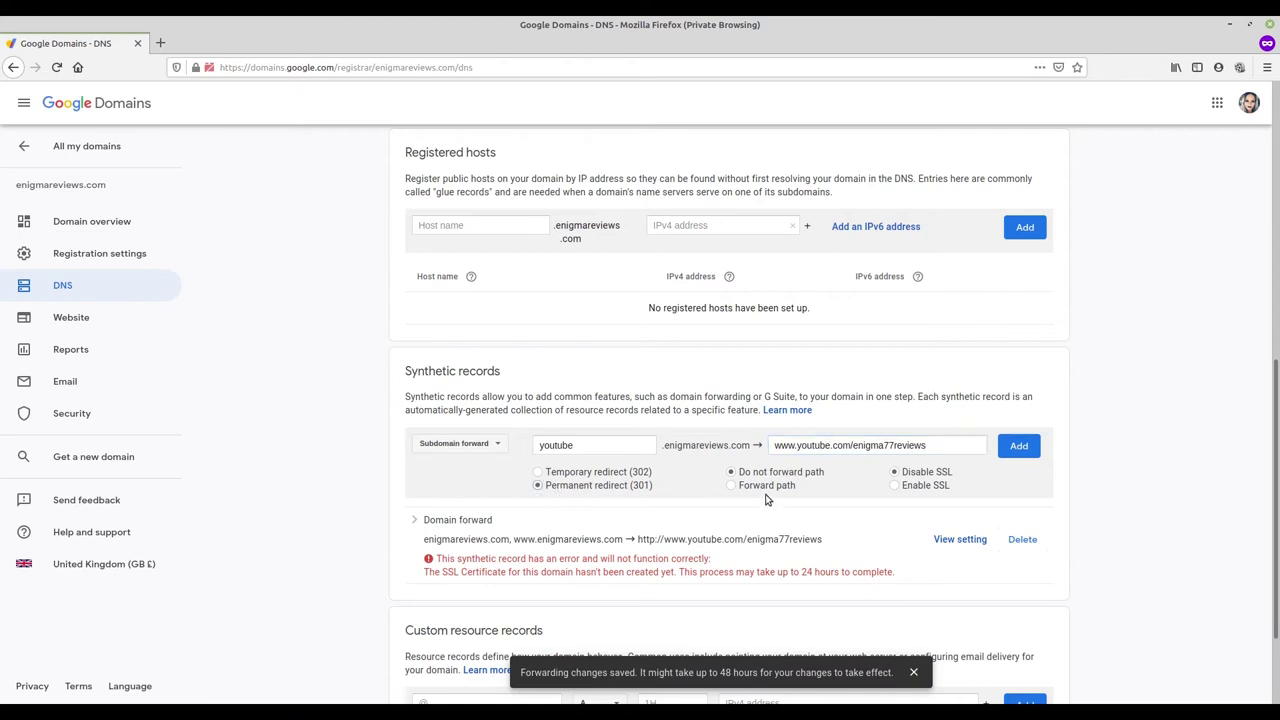
{"action": "left_click", "coordinate": [768, 490]}
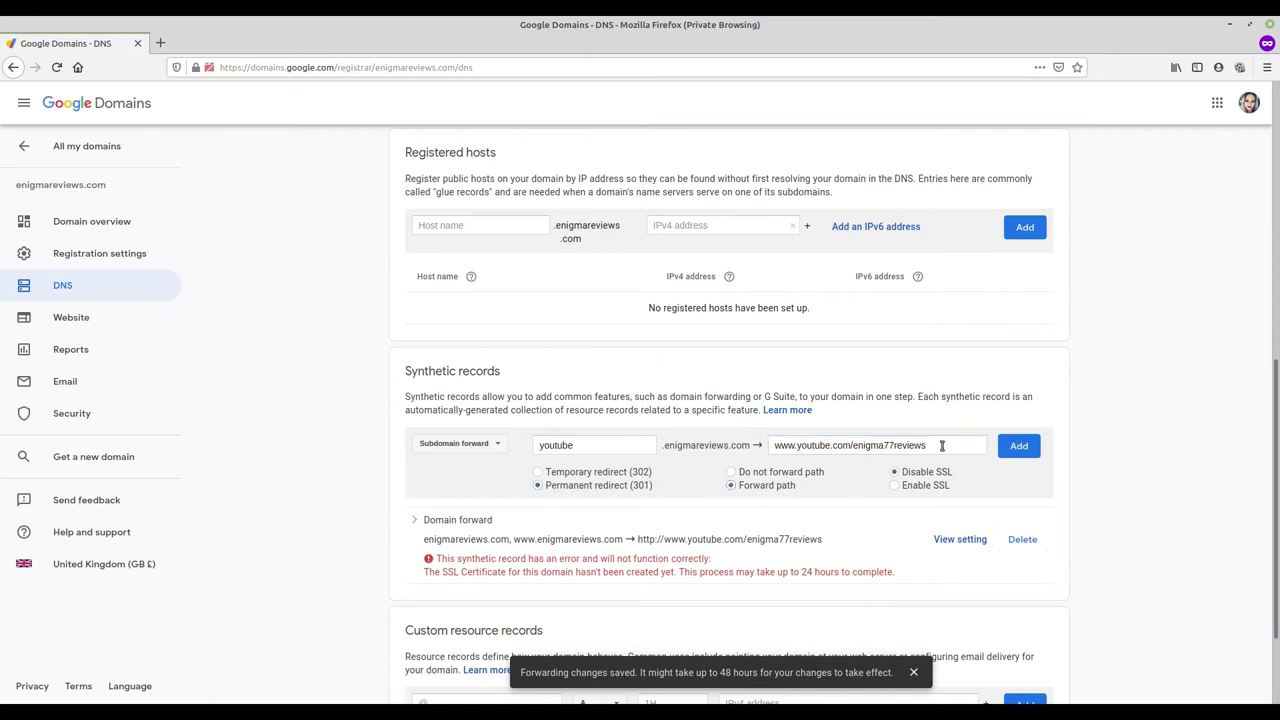
{"action": "left_click", "coordinate": [1025, 452]}
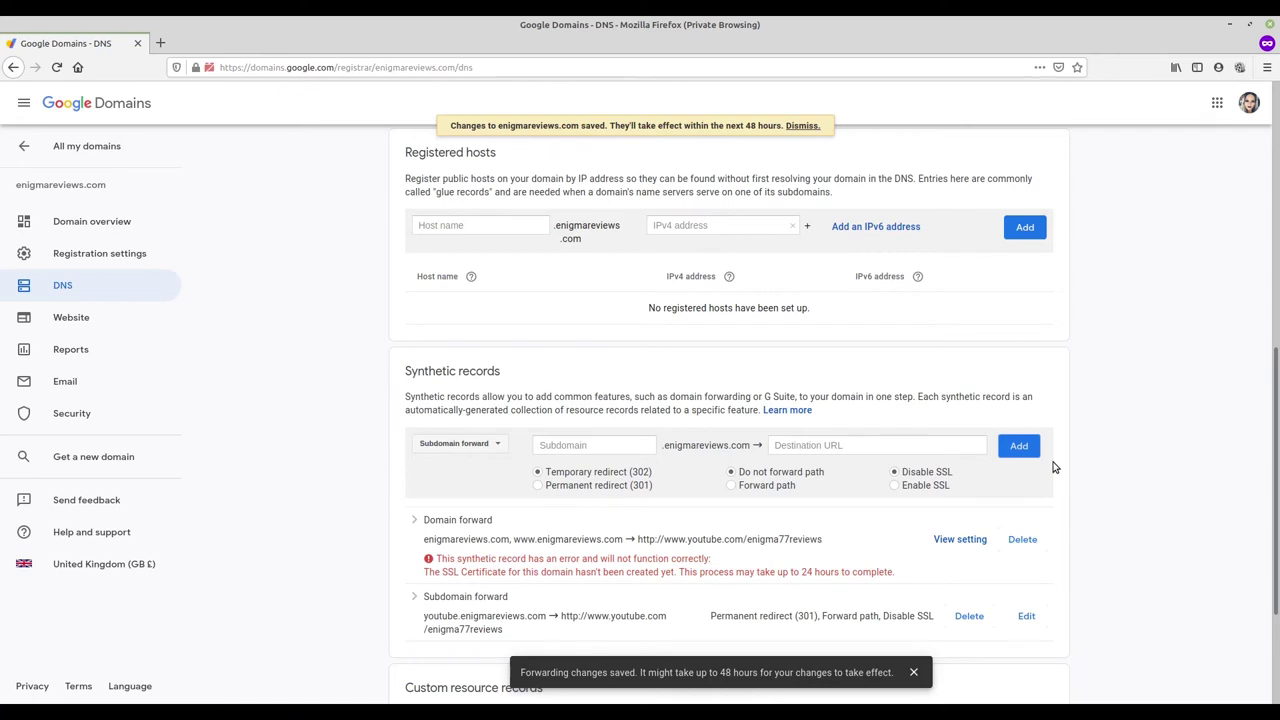
{"action": "left_click", "coordinate": [538, 445]}
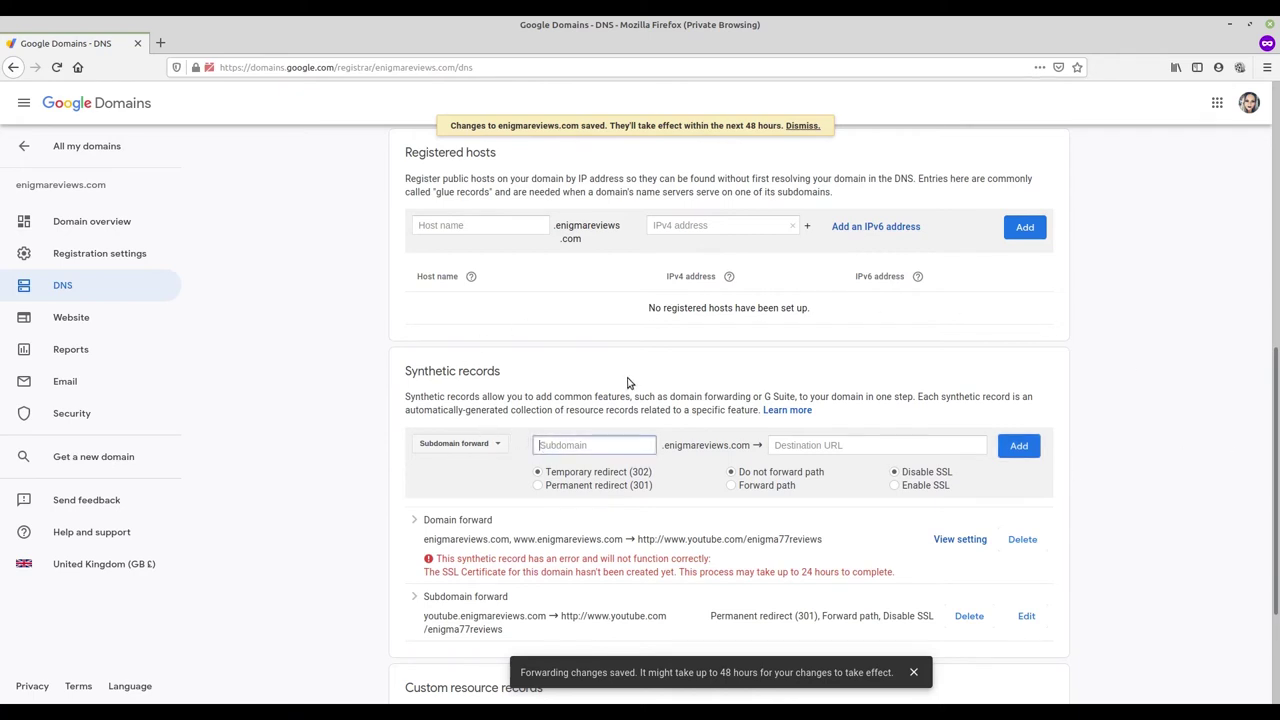
{"action": "type", "text": "twitter"}
{"action": "left_click", "coordinate": [860, 451]}
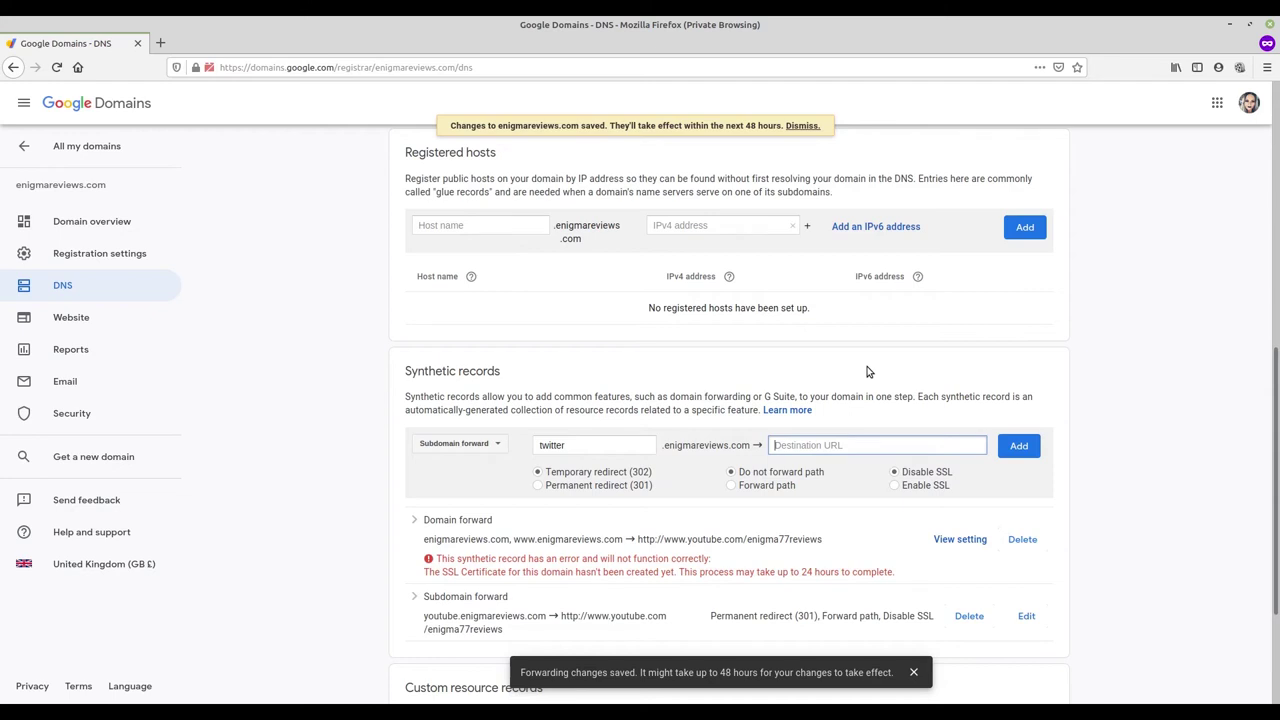
{"action": "type", "text": "www.twitter.com/reviews_77"}
{"action": "left_click", "coordinate": [588, 493]}
{"action": "left_click", "coordinate": [587, 490]}
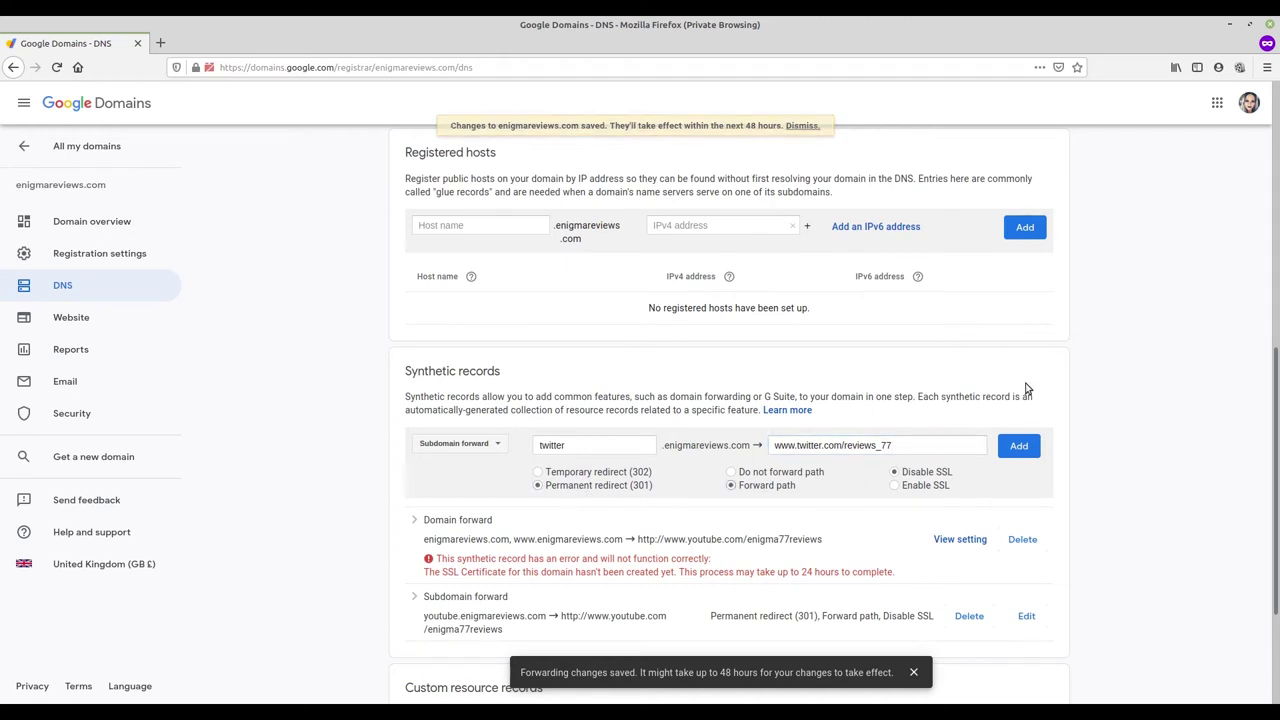
{"action": "left_click", "coordinate": [1027, 444]}
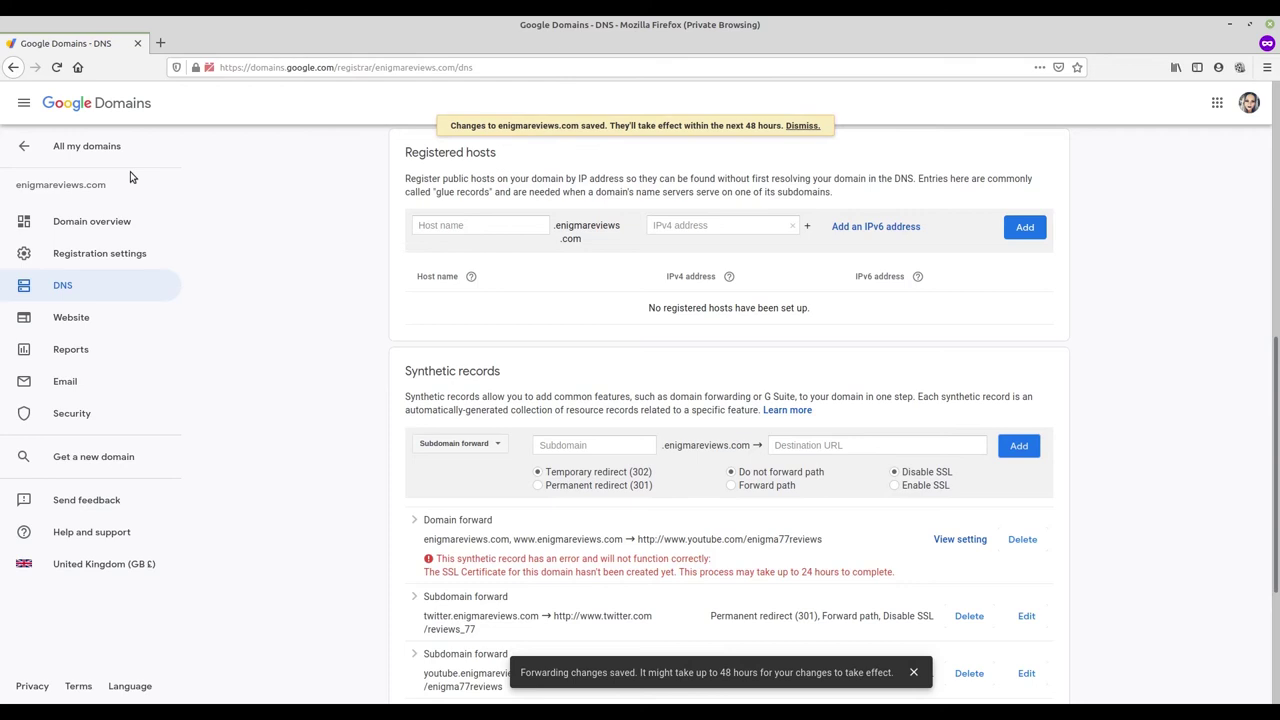
{"action": "left_click", "coordinate": [100, 222]}
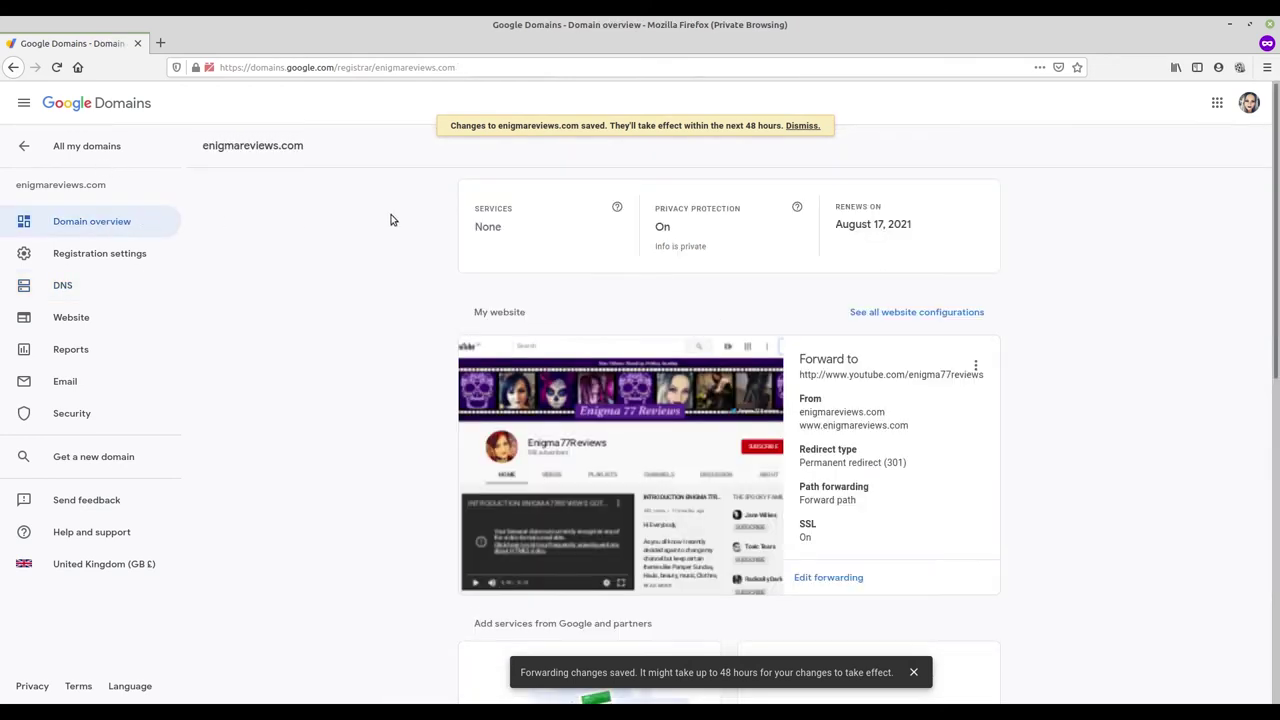
{"action": "scroll", "coordinate": [1043, 220], "scroll_direction": "down", "scroll_amount": 2}
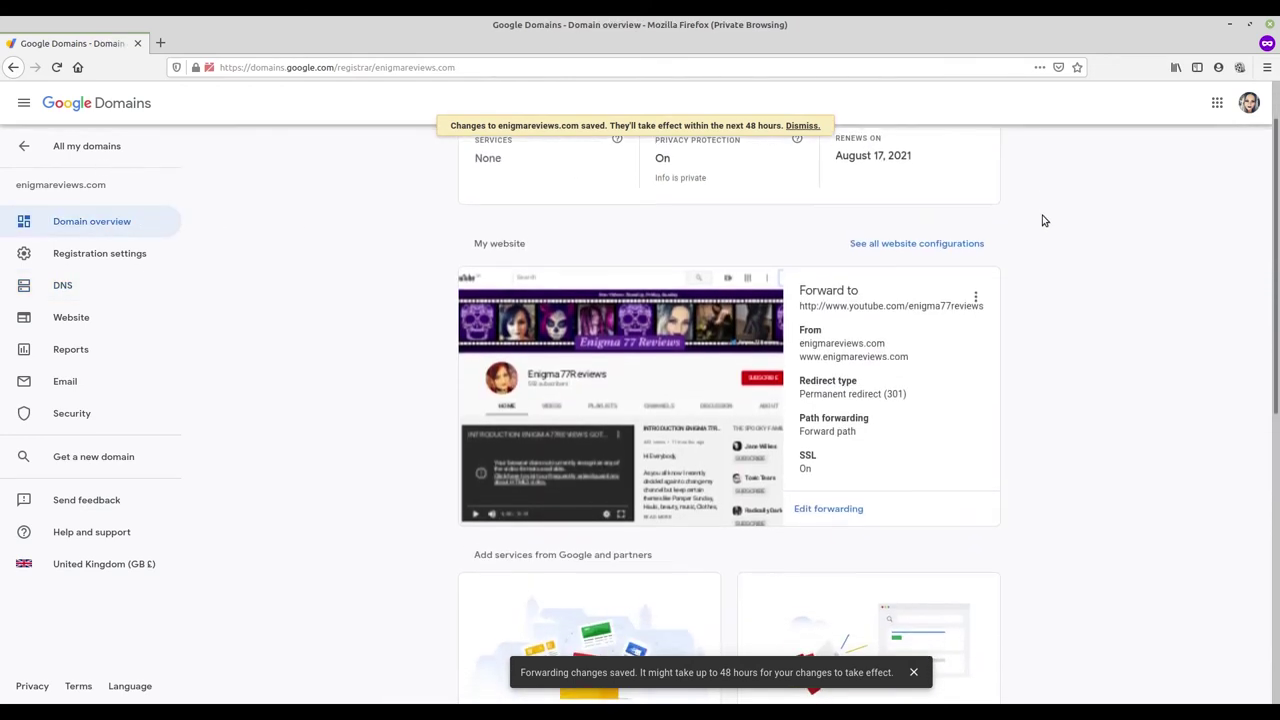
{"action": "scroll", "coordinate": [1043, 220], "scroll_direction": "down", "scroll_amount": 5}
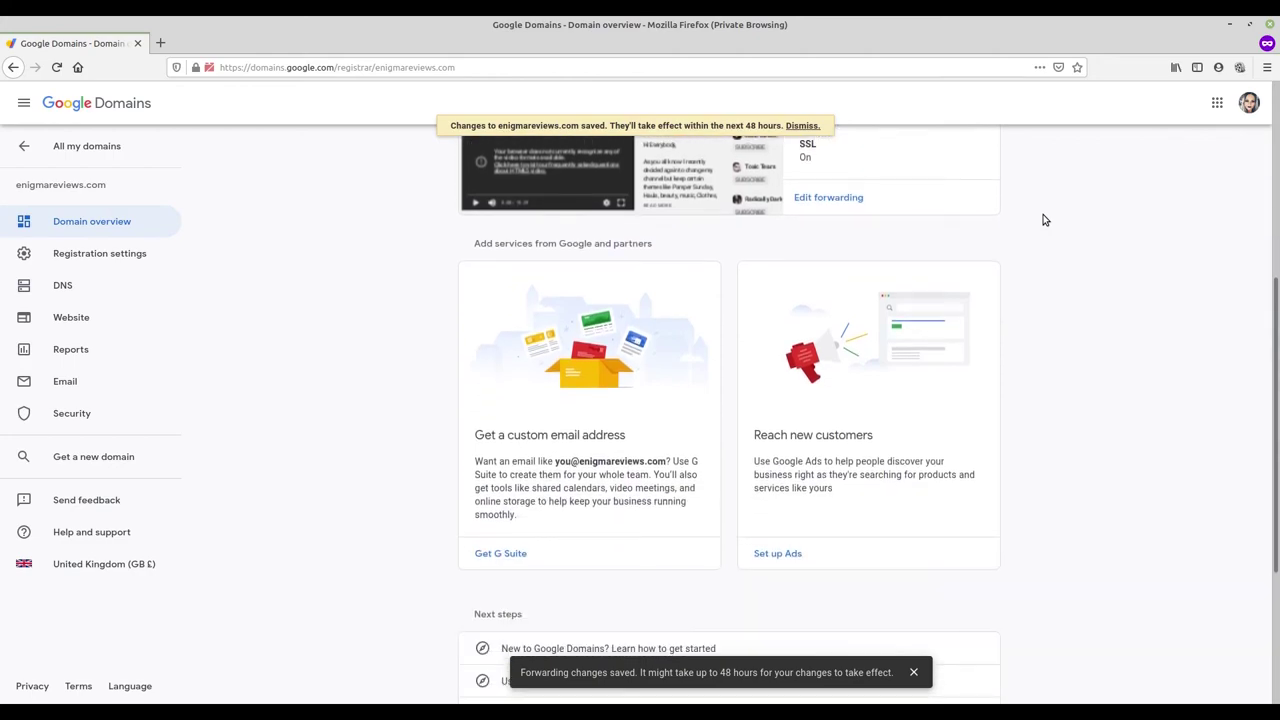
{"action": "scroll", "coordinate": [1043, 220], "scroll_direction": "up", "scroll_amount": 7}
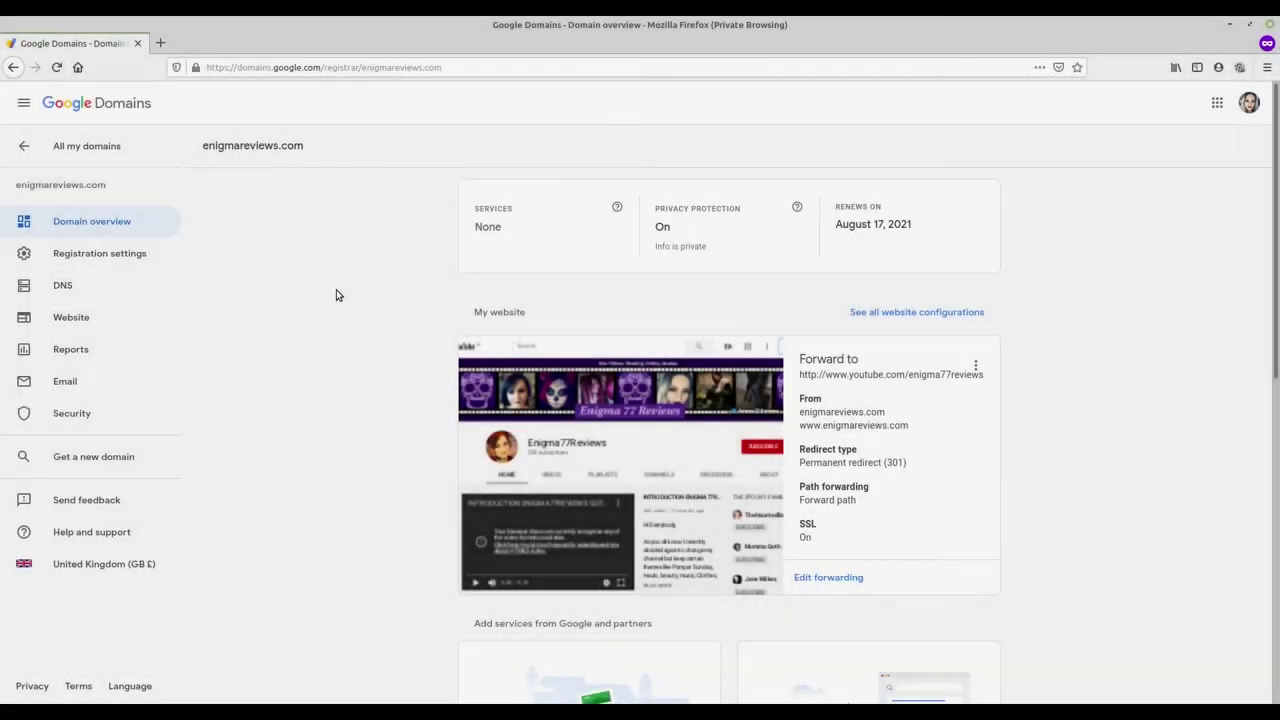
{"action": "key", "text": "ctrl+alt+t"}
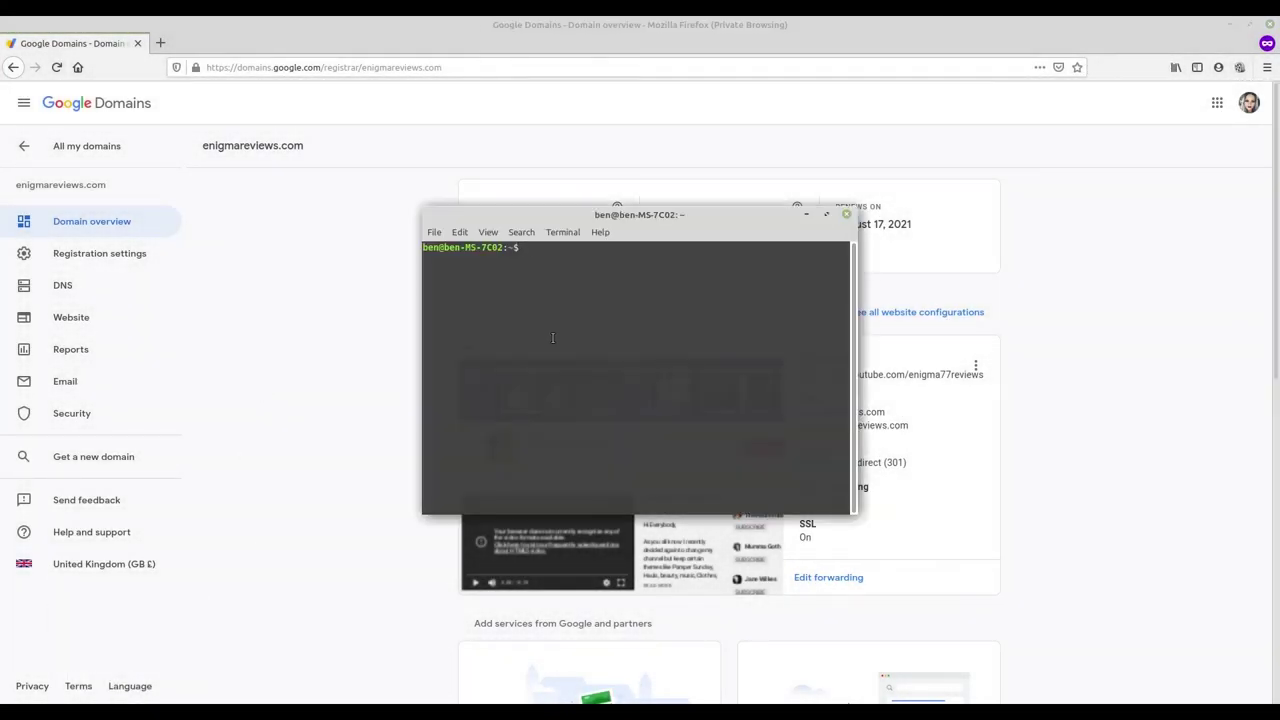
{"action": "type", "text": "ping -c 3 www.enigmareviews.com"}
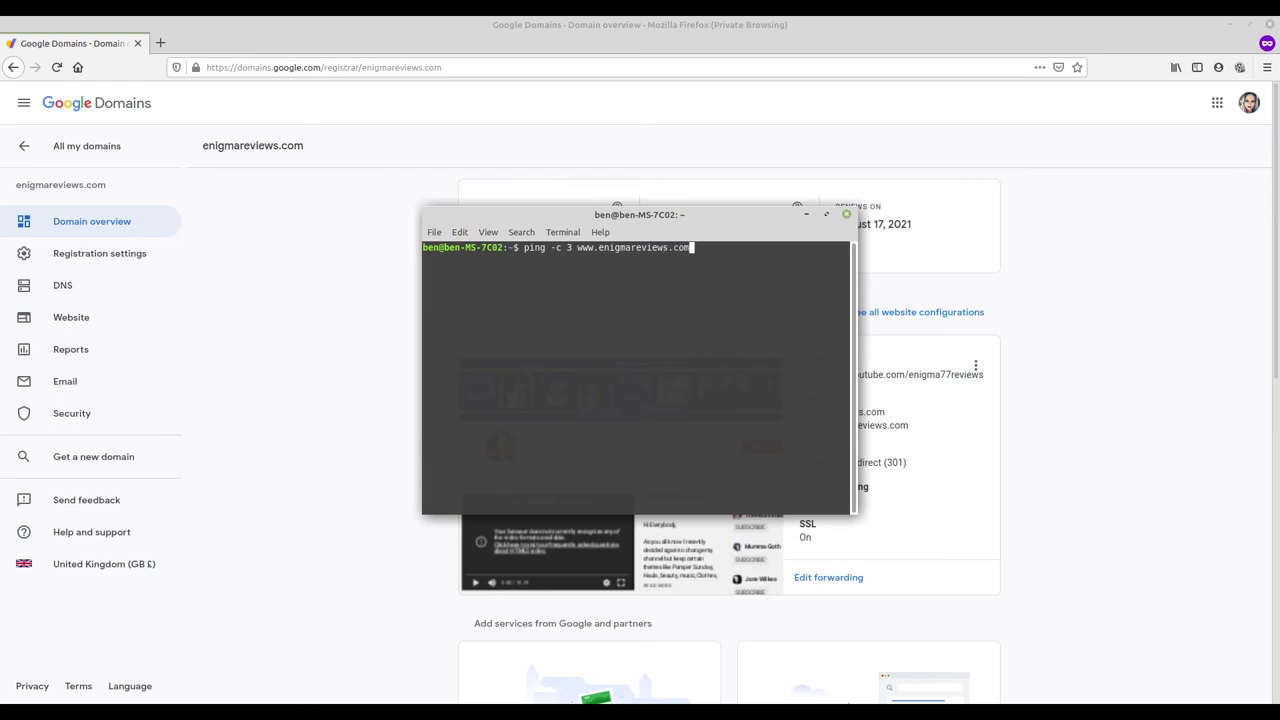
{"action": "key", "text": "Return"}
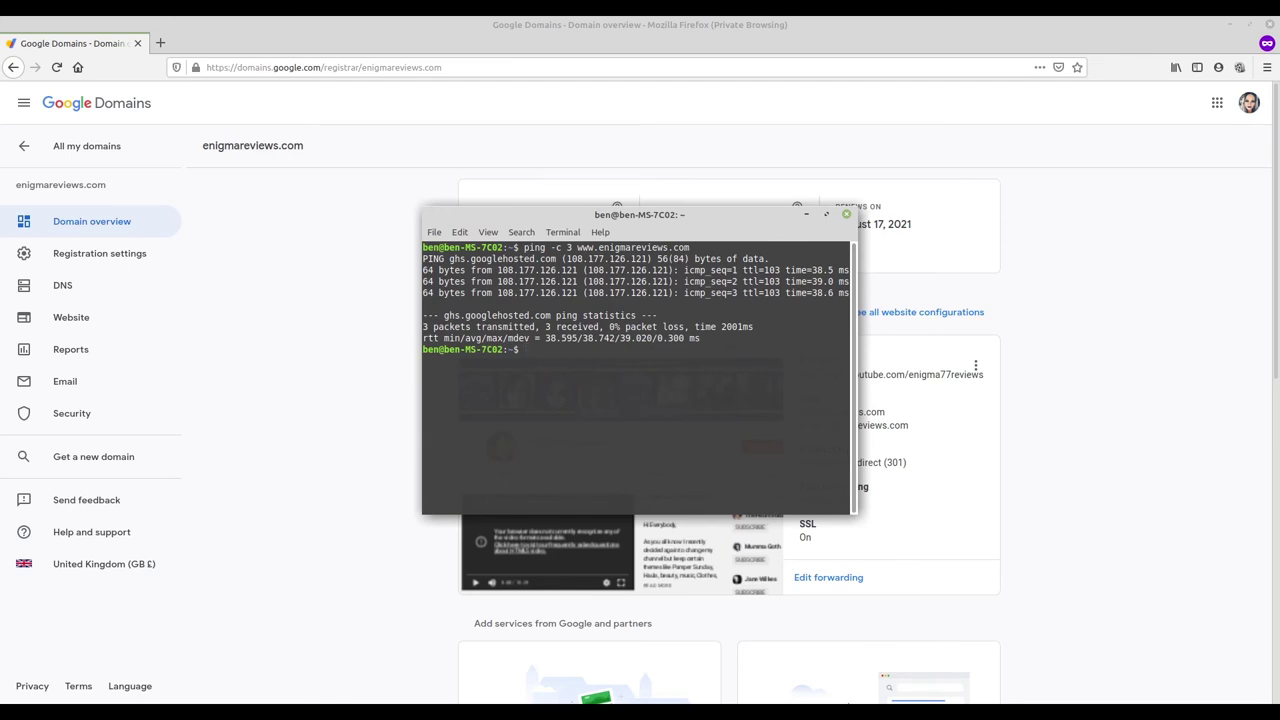
{"action": "left_click", "coordinate": [846, 214]}
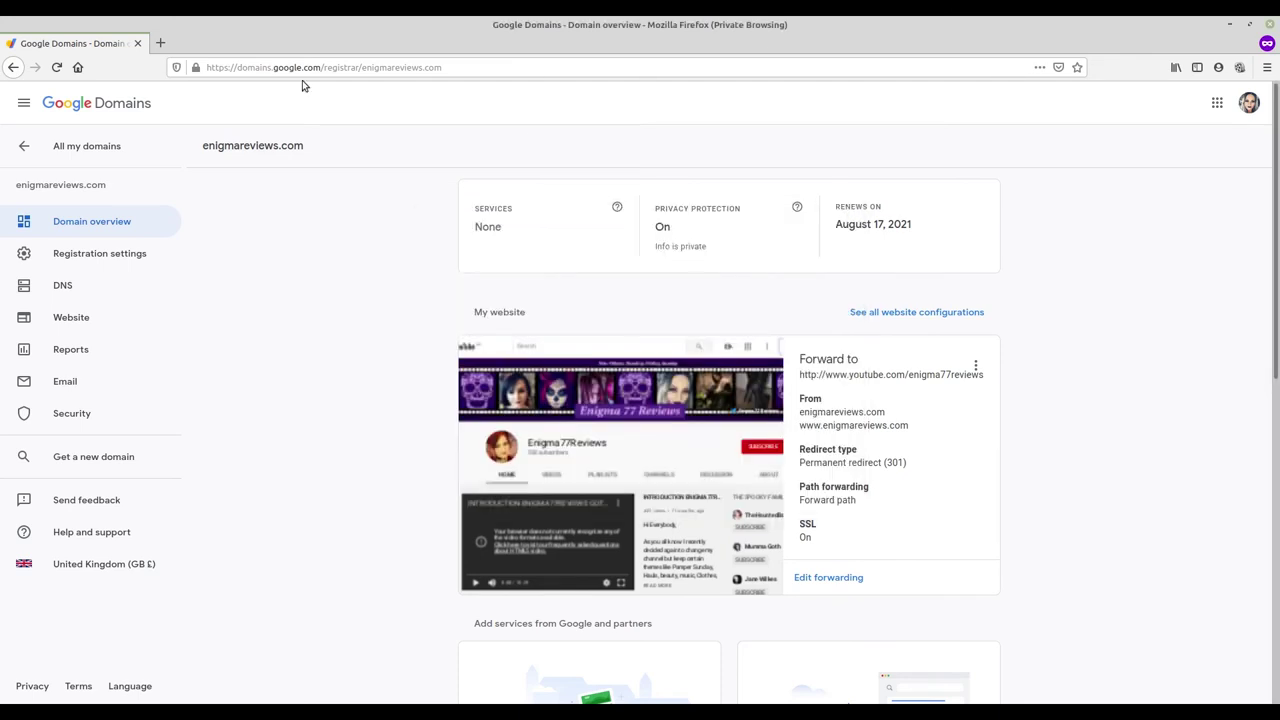
{"action": "left_click", "coordinate": [157, 42]}
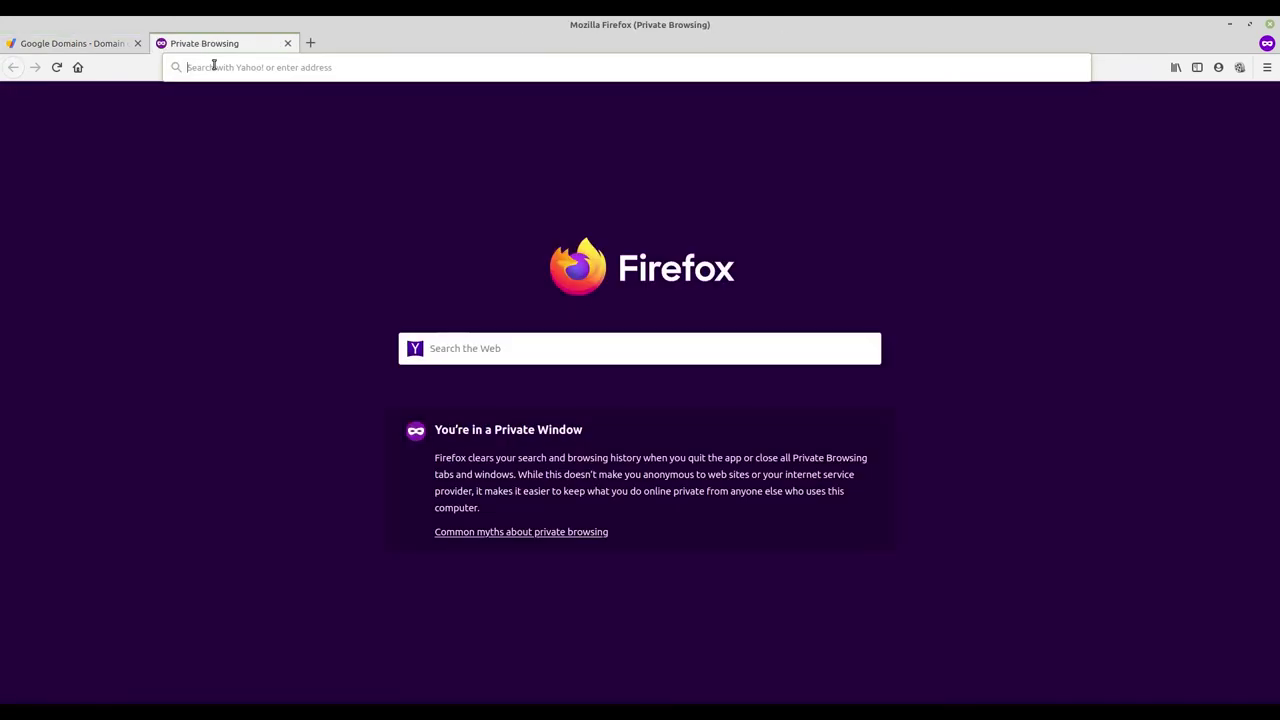
{"action": "type", "text": "www."}
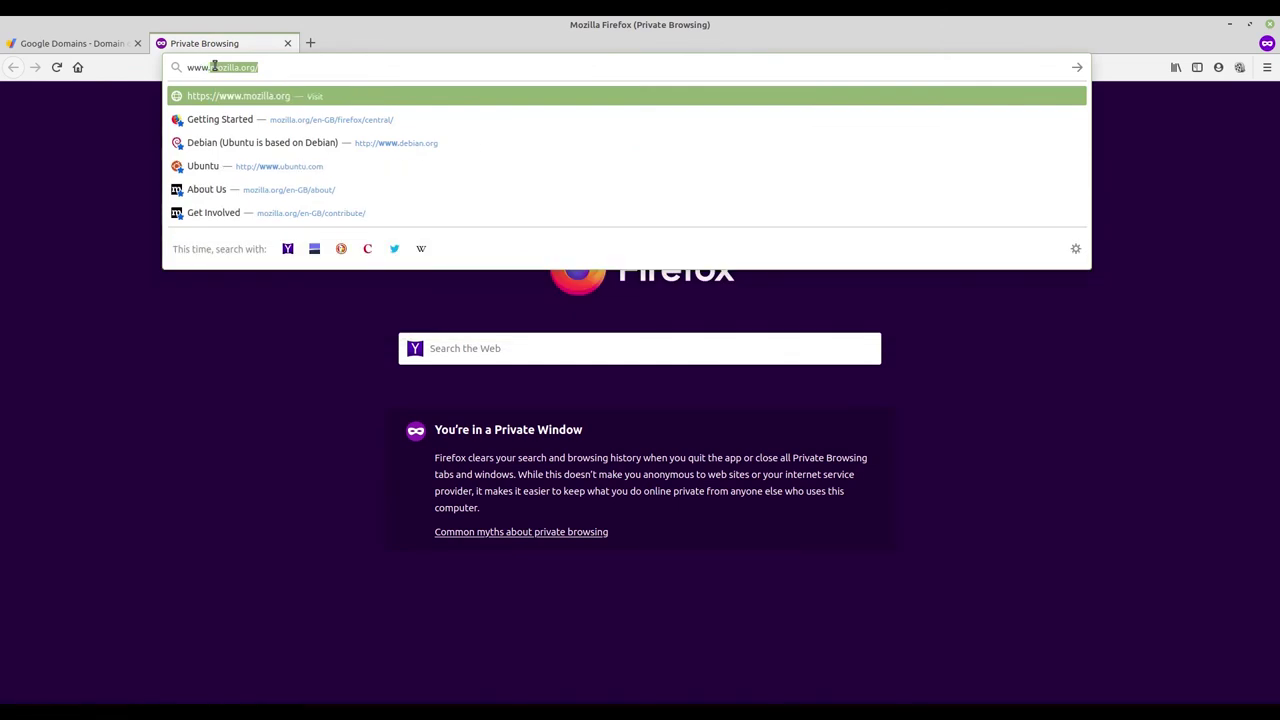
{"action": "type", "text": "enigmare"}
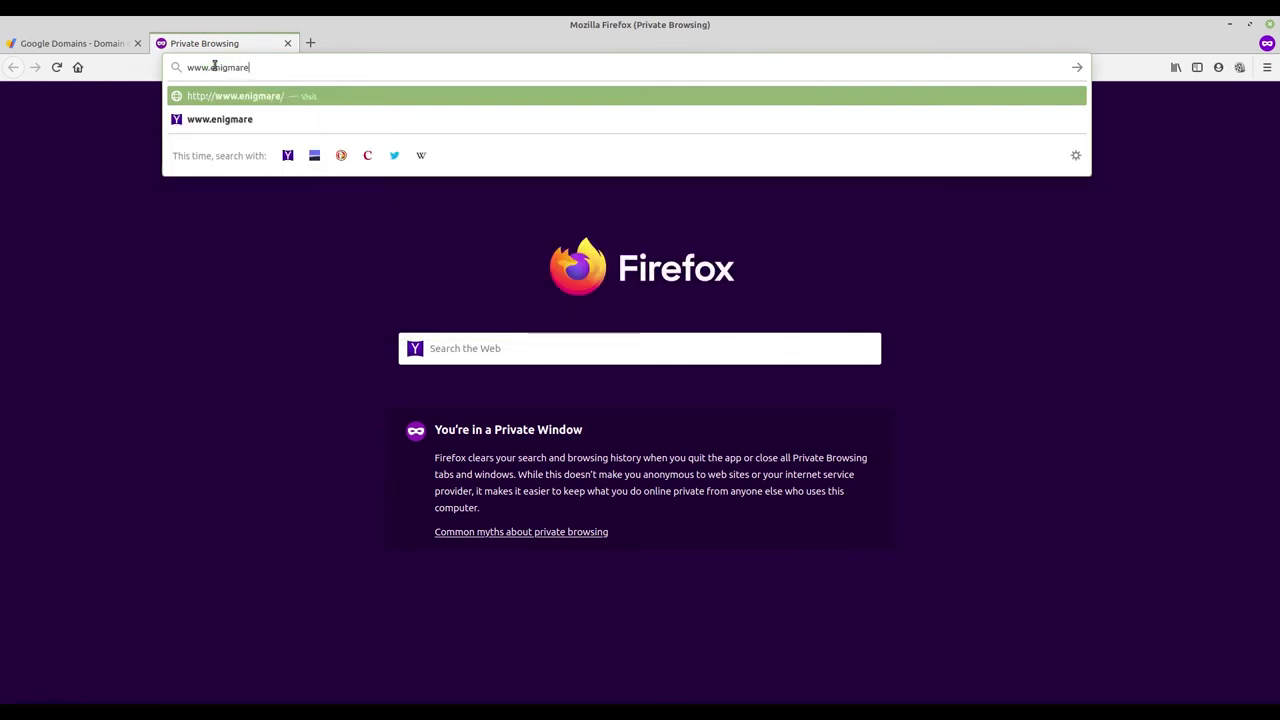
{"action": "type", "text": "views.com"}
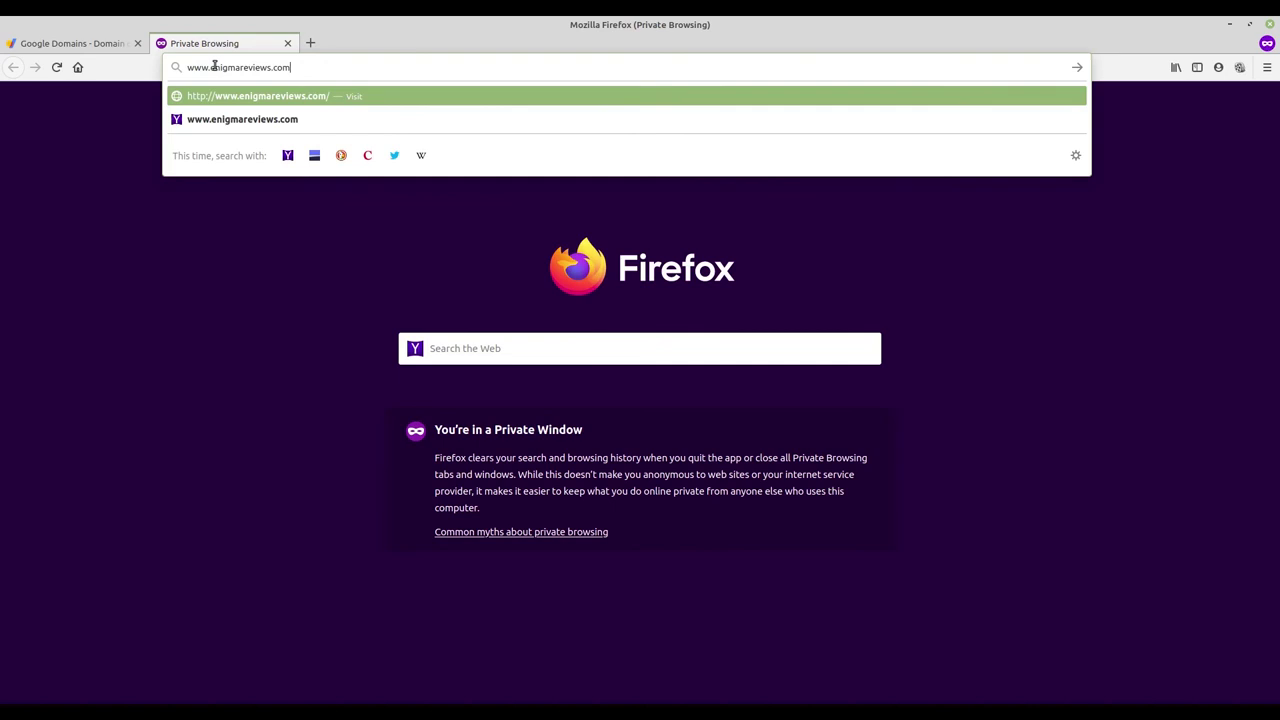
{"action": "key", "text": "Return"}
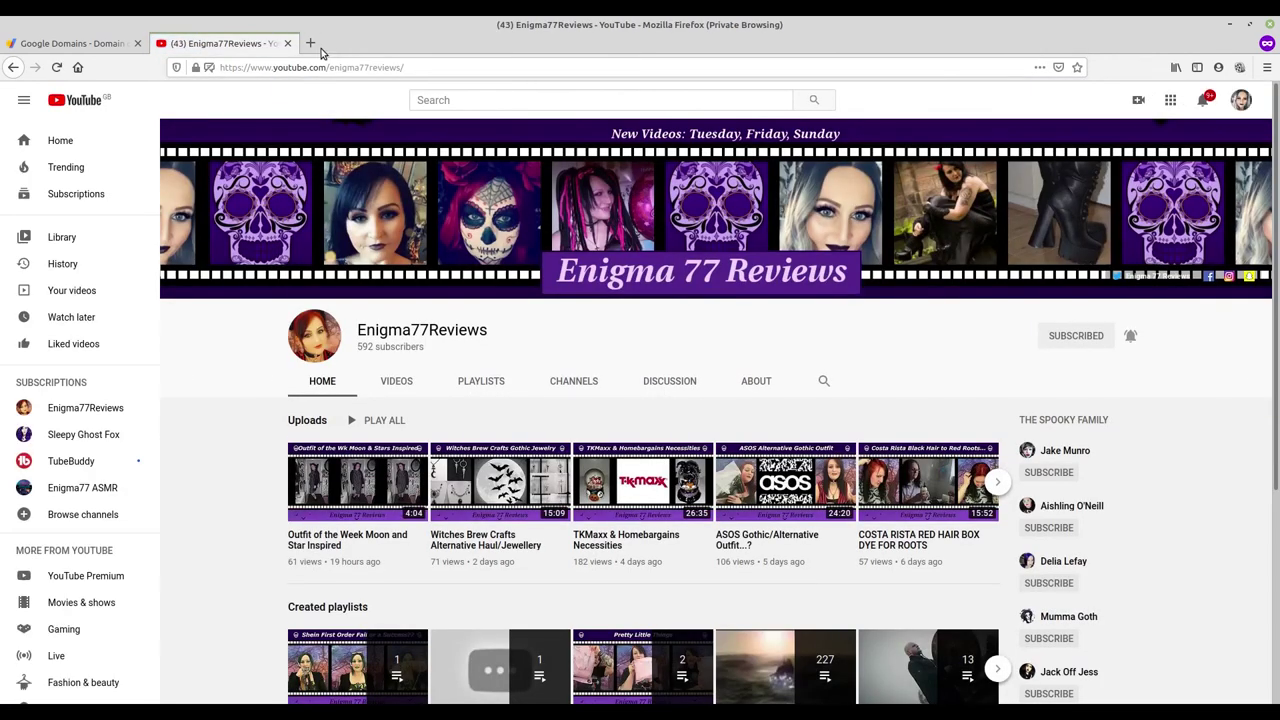
Load youtube.enigmareviews.com in another tab to confirm it reaches the Enigma77Reviews channel.
{"action": "middle_click", "coordinate": [312, 44]}
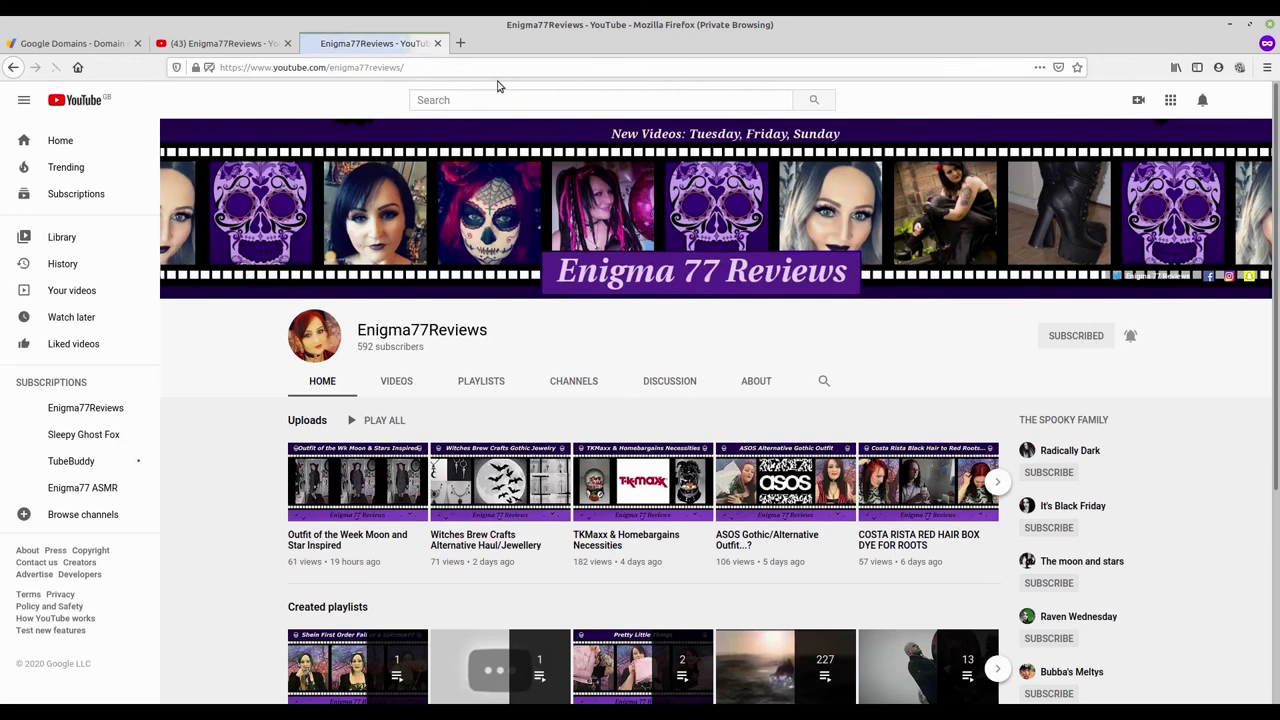
{"action": "key", "text": "ctrl+w"}
{"action": "key", "text": "ctrl+t"}
{"action": "left_click", "coordinate": [329, 68]}
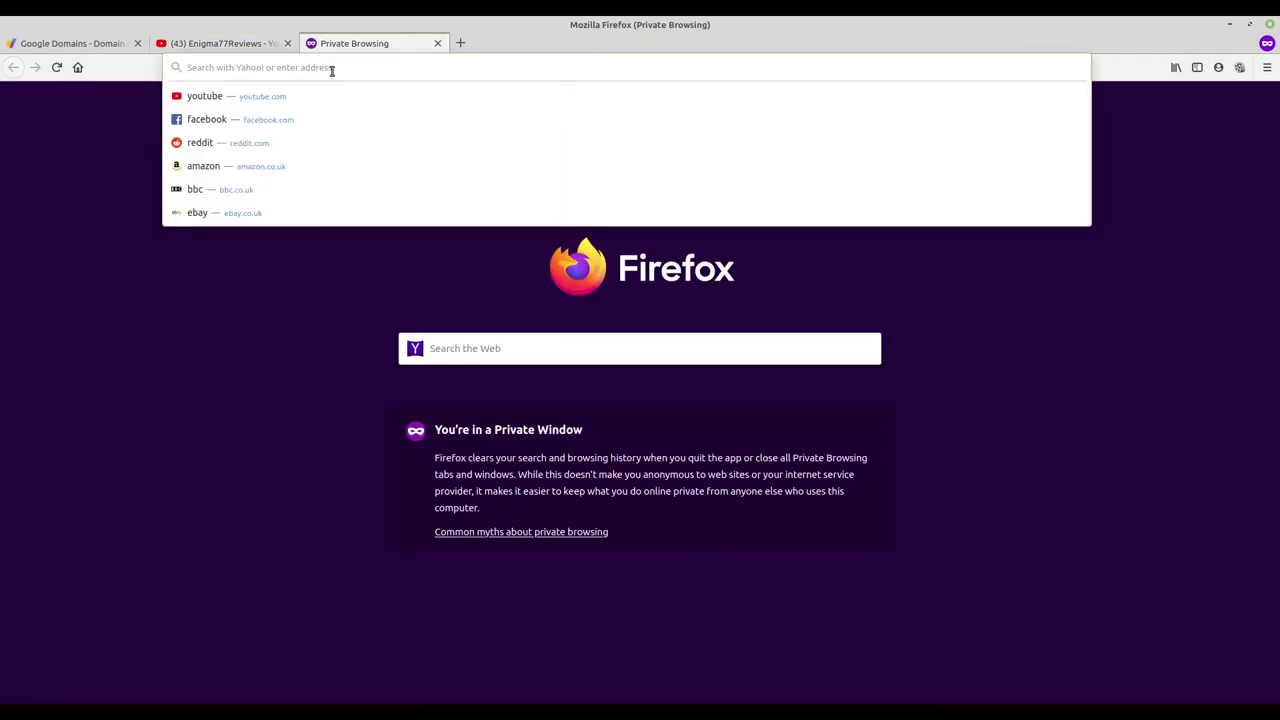
{"action": "type", "text": "youtube"}
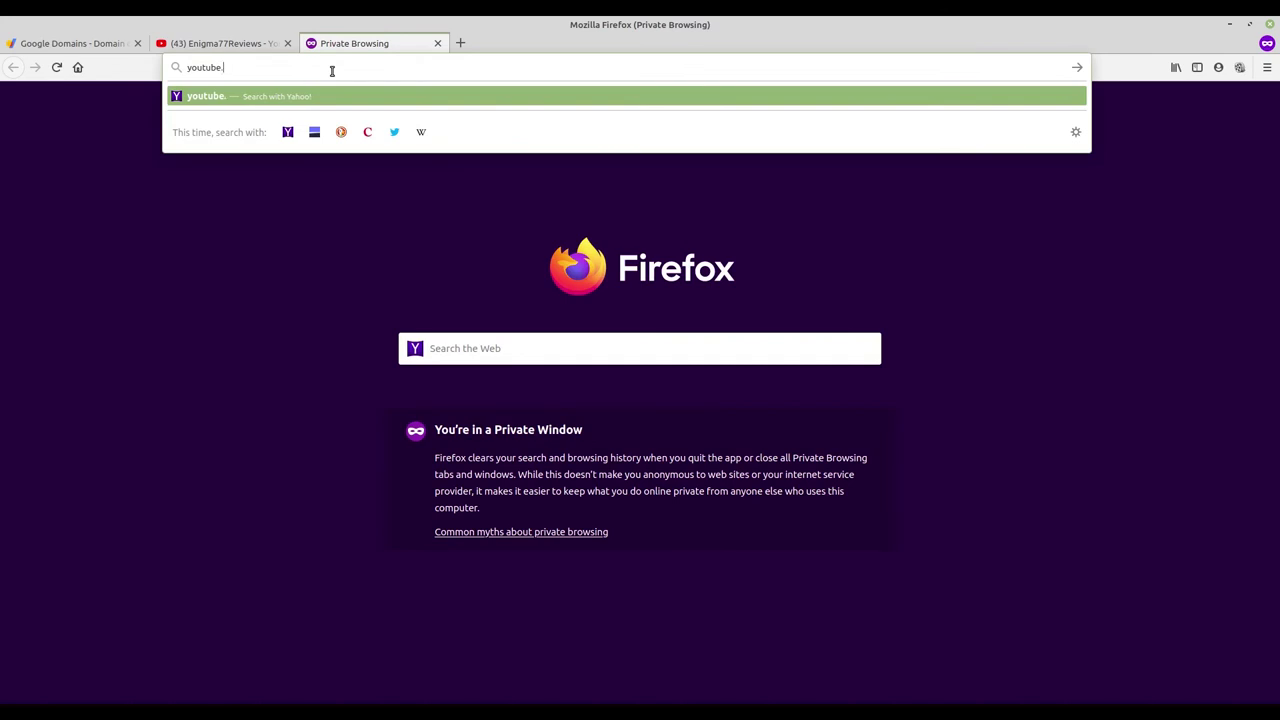
{"action": "type", "text": ".enigmareview"}
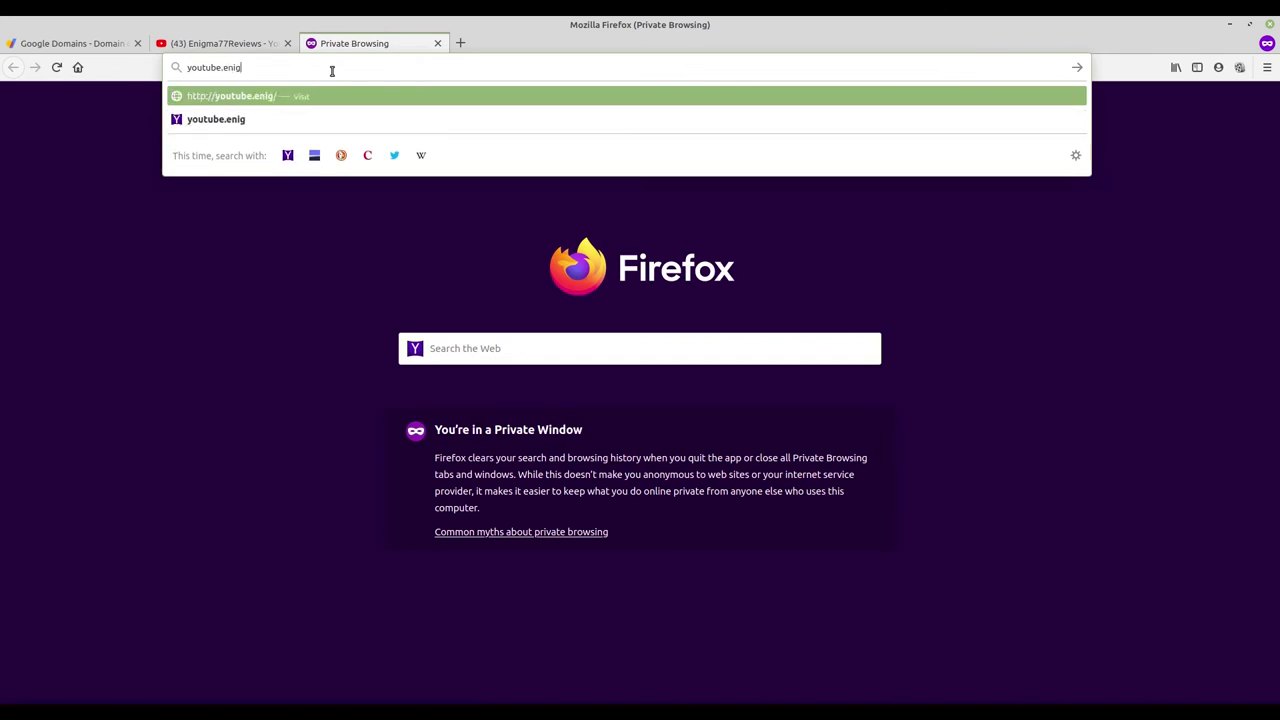
{"action": "type", "text": "s.com"}
{"action": "key", "text": "Return"}
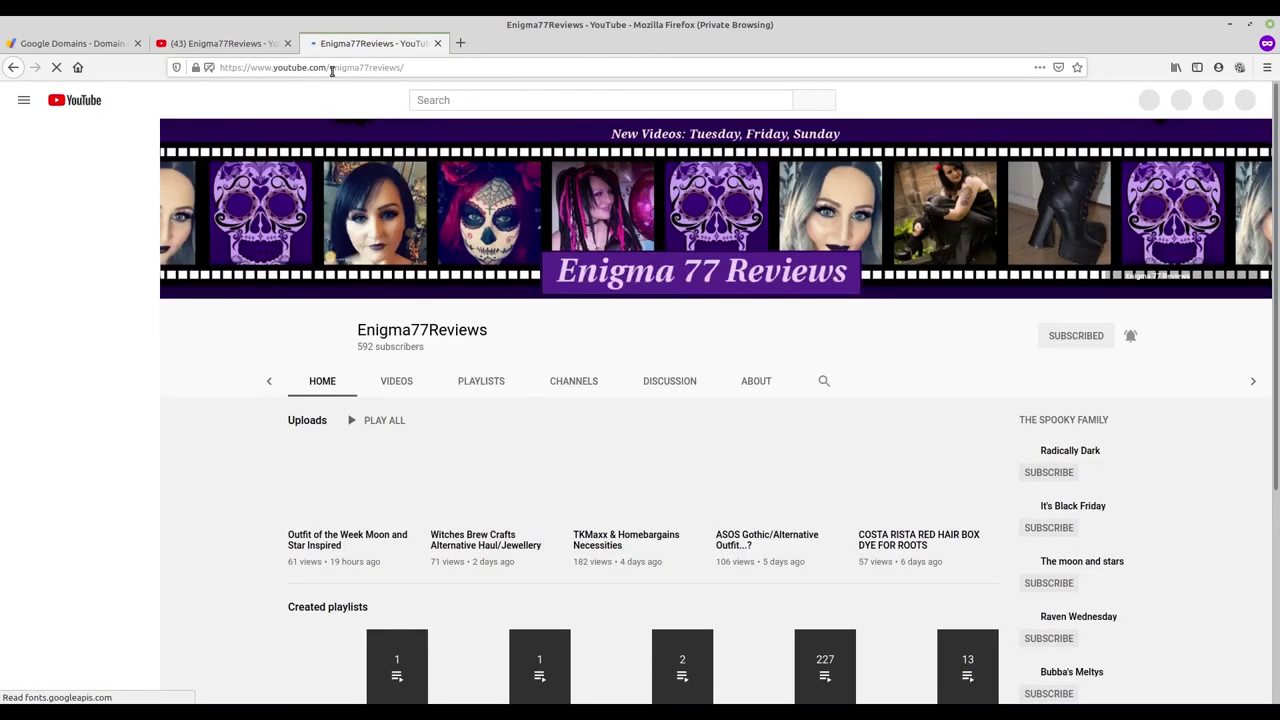
Check that twitter.enigmareviews.com redirects to the Enigma 77 Reviews Twitter profile, then go back to Google Domains.
{"action": "left_click", "coordinate": [460, 44]}
{"action": "left_click", "coordinate": [452, 71]}
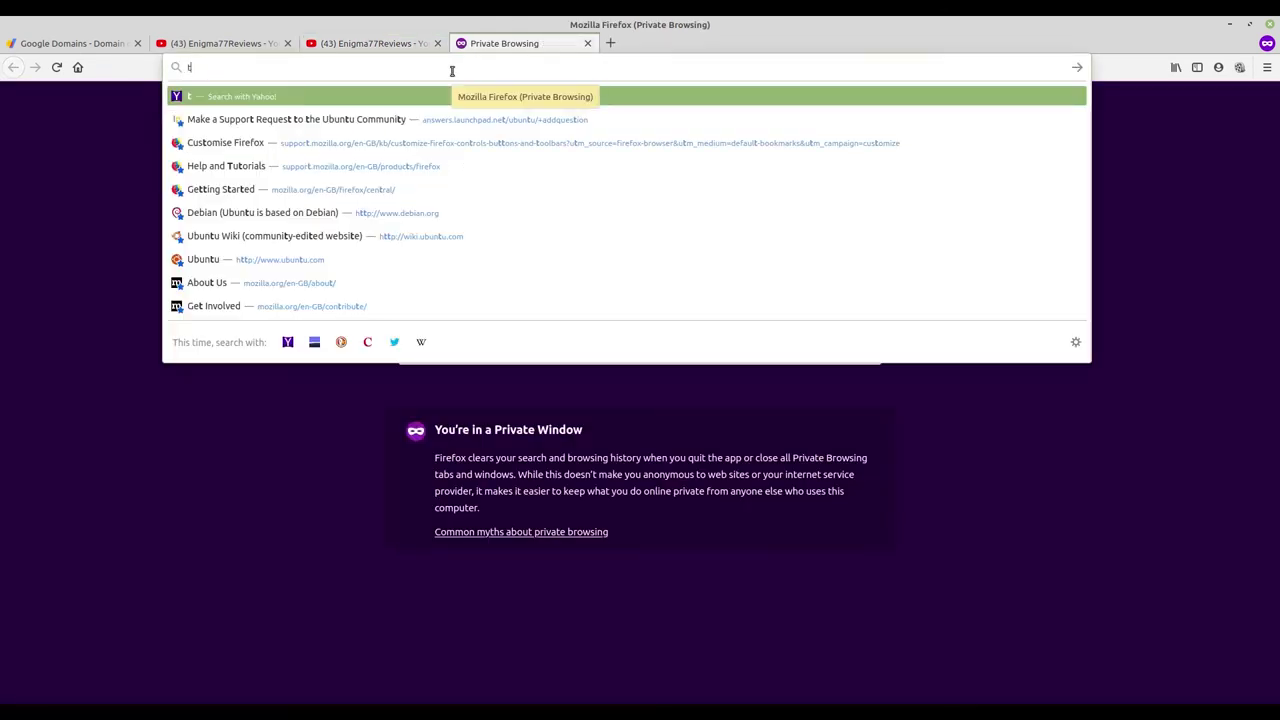
{"action": "type", "text": "twitter."}
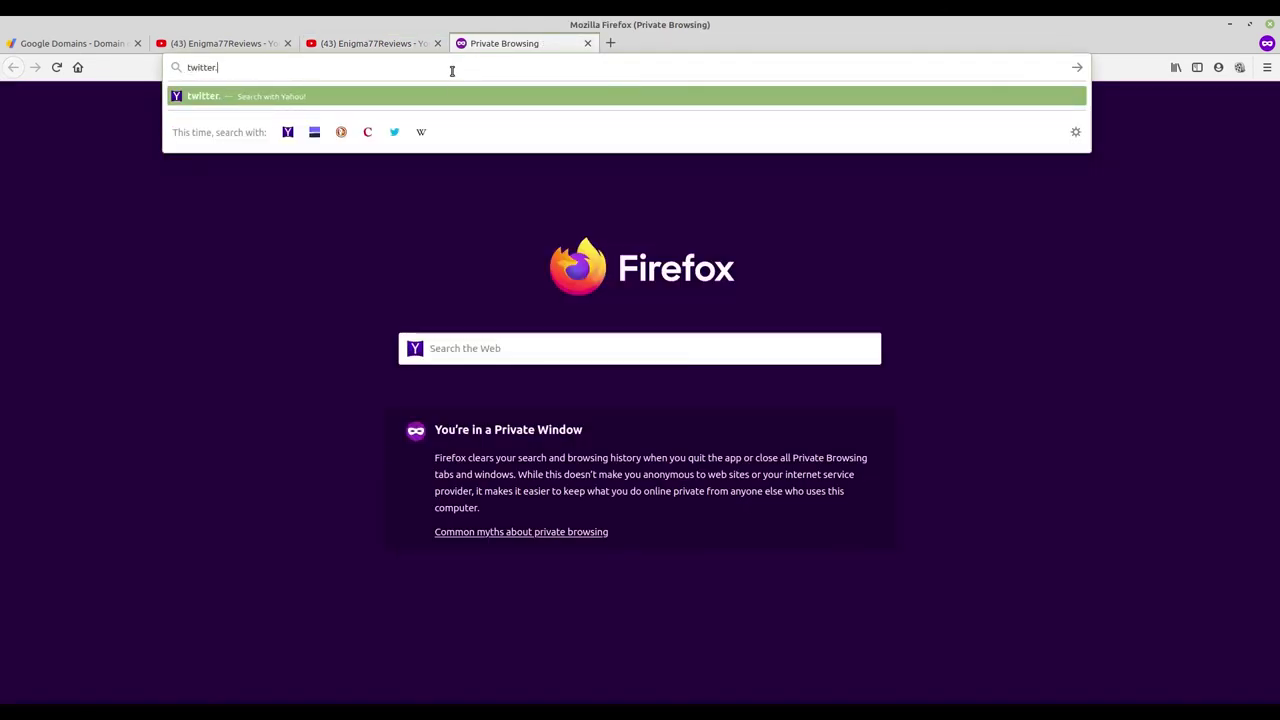
{"action": "type", "text": "enigmareviews.com"}
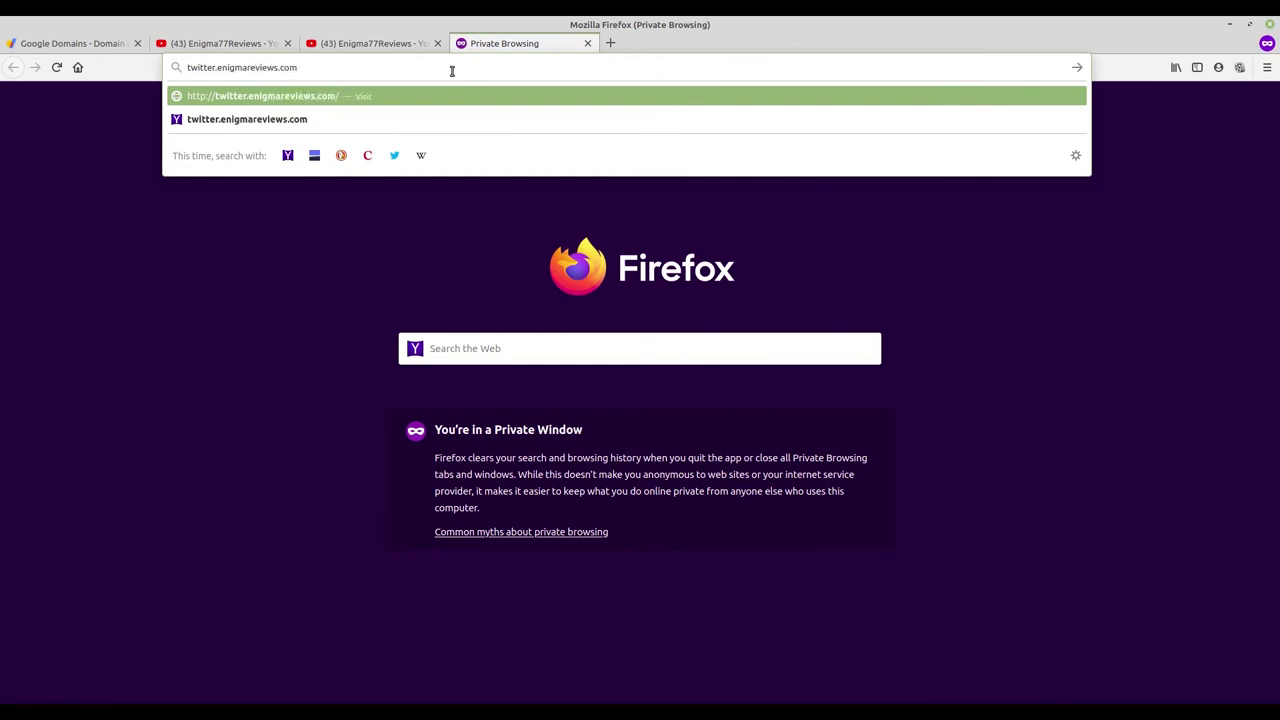
{"action": "key", "text": "Return"}
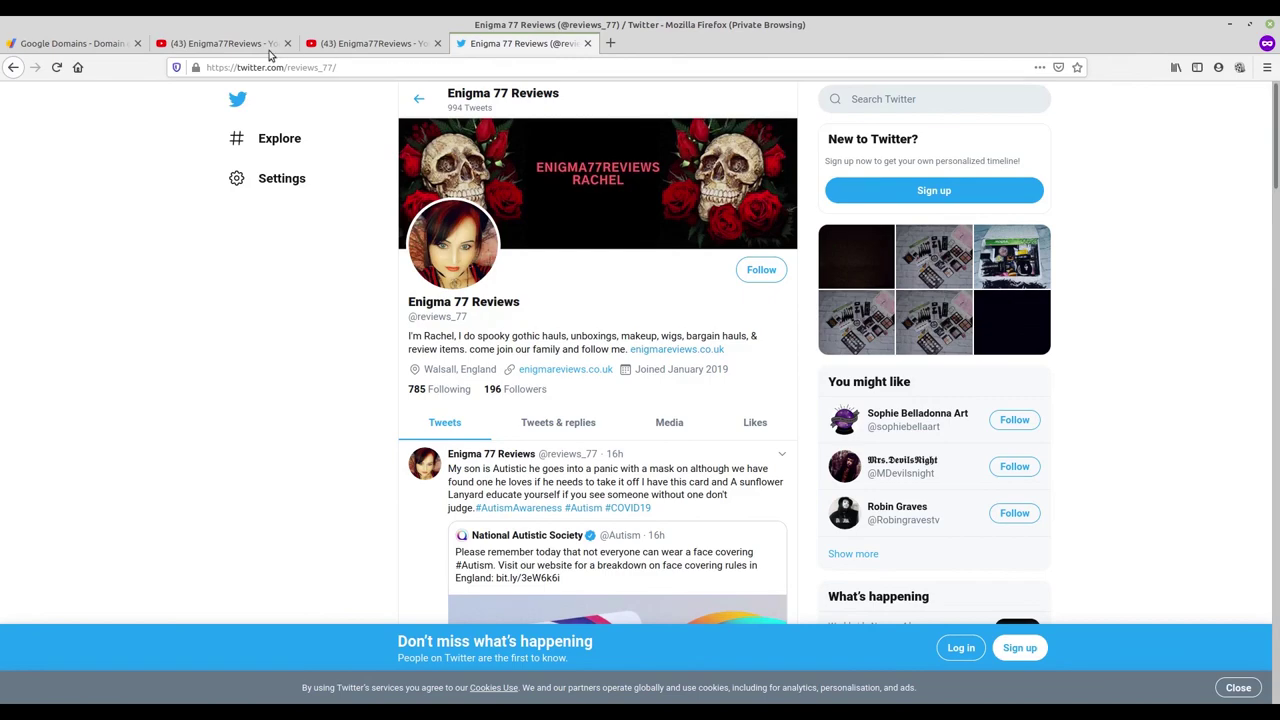
{"action": "left_click", "coordinate": [95, 43]}
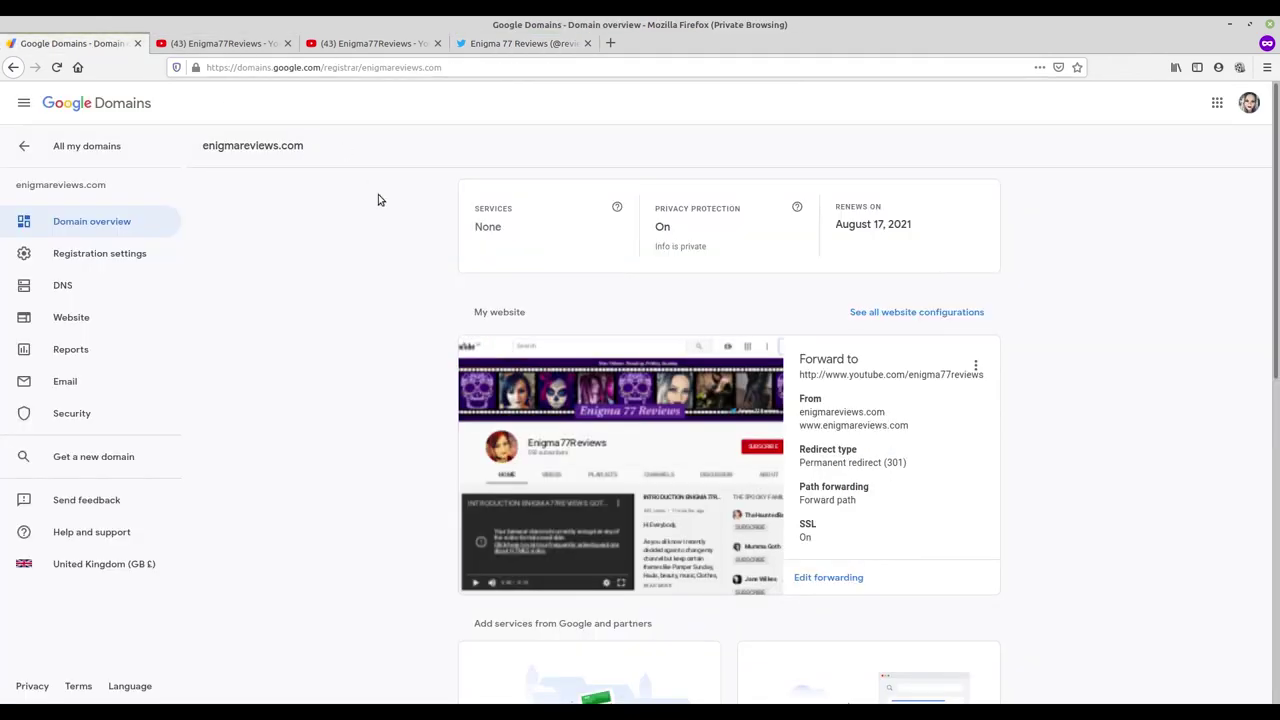